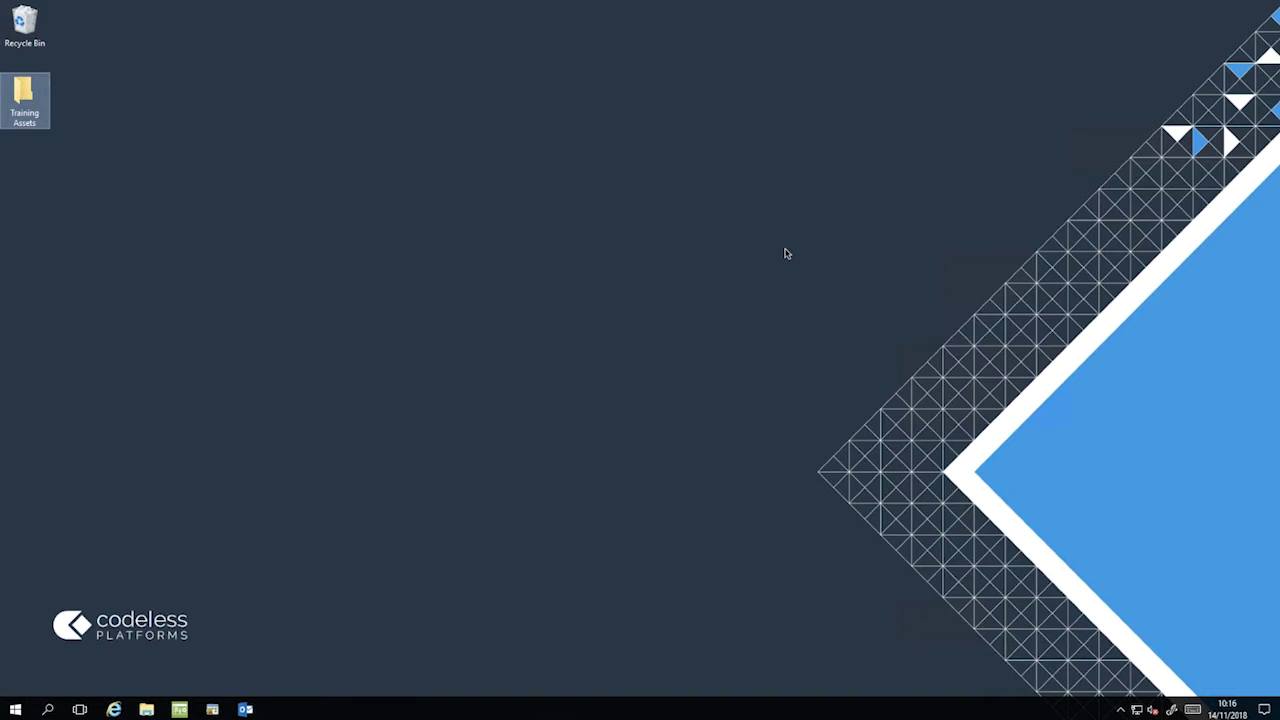
# Check the Clients over credit limit Crystal report in the Training Assets folder, then close the folder
pyautogui.doubleClick(28, 98)
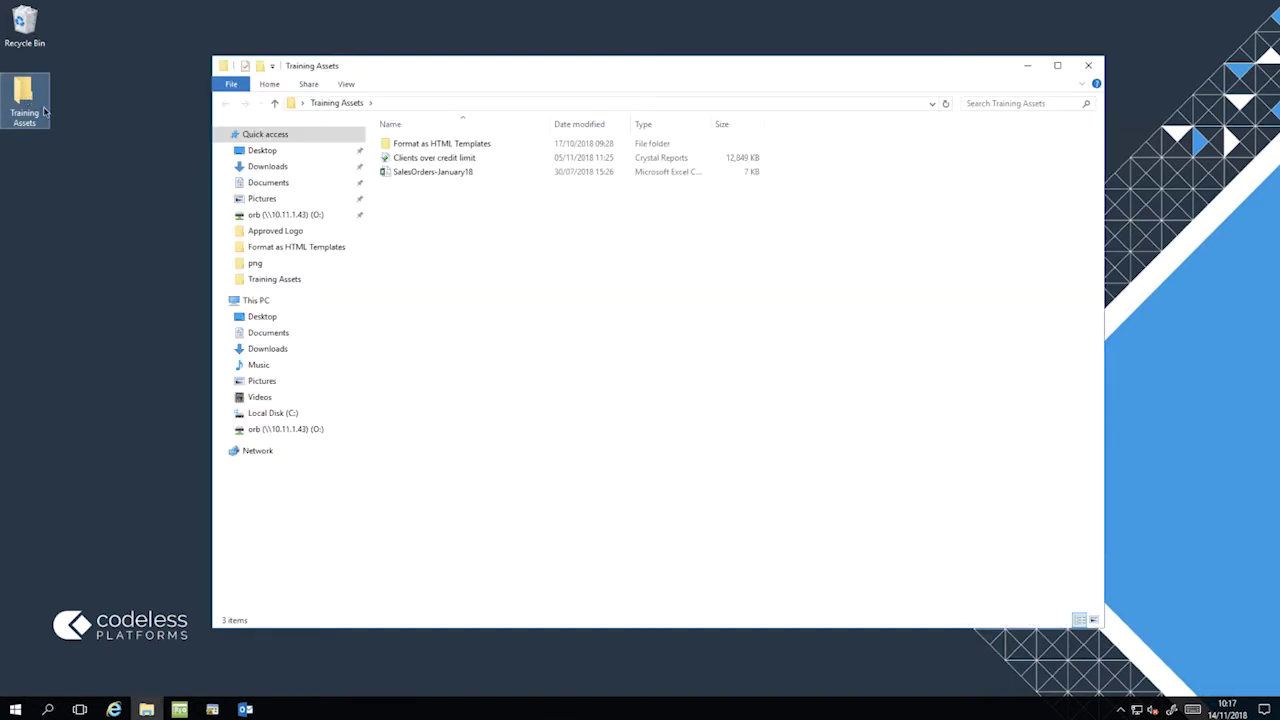
pyautogui.click(453, 163)
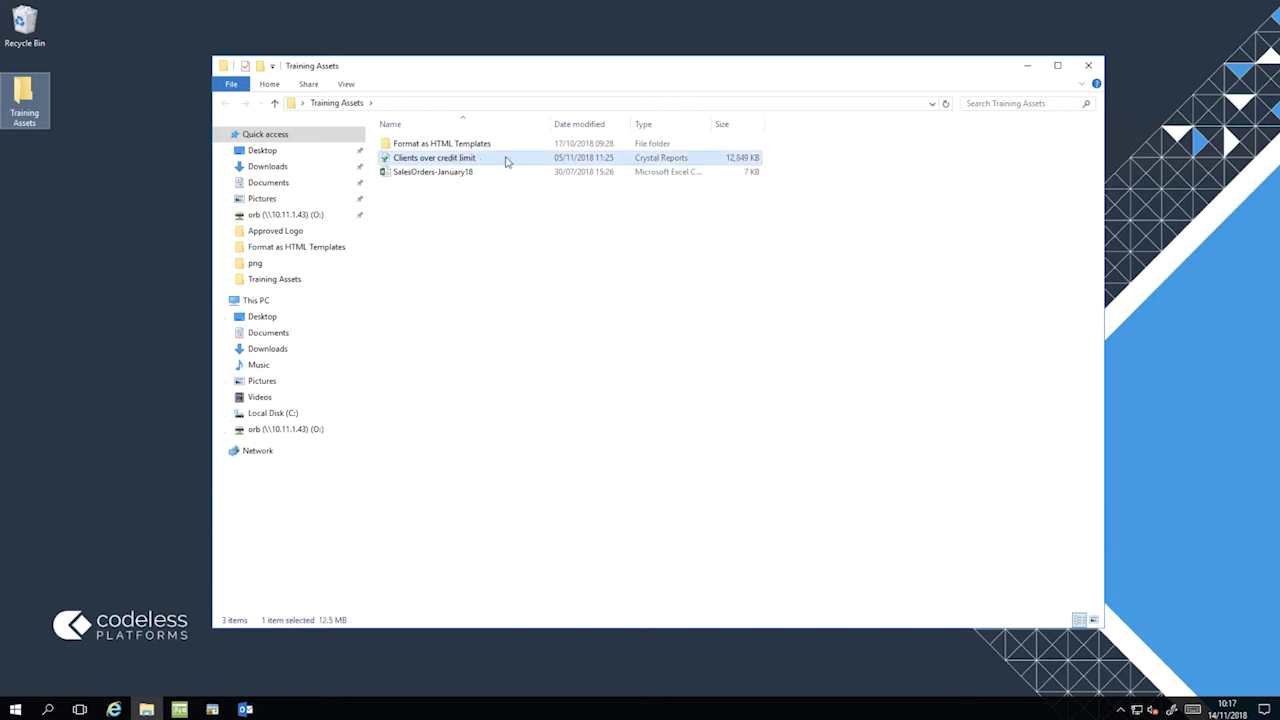
pyautogui.click(1088, 66)
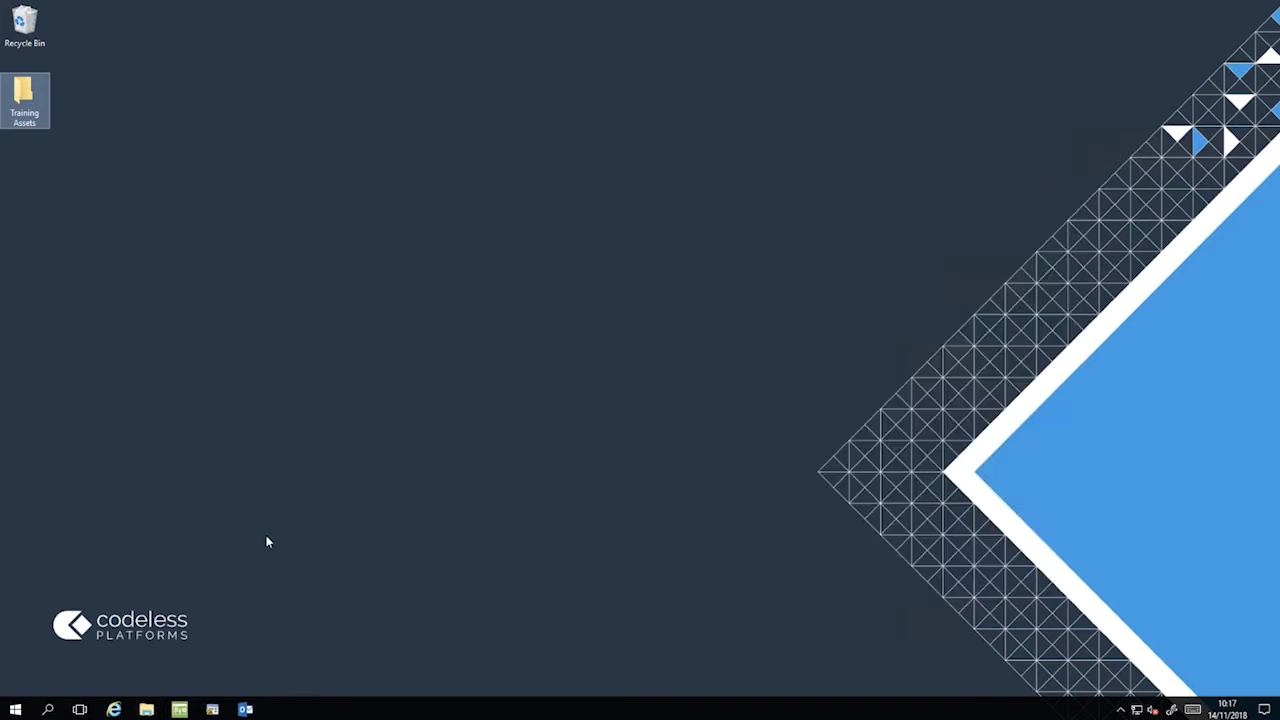
# Switch to BPA Platform and open the task "Customers over their credit limit" for design
pyautogui.click(180, 709)
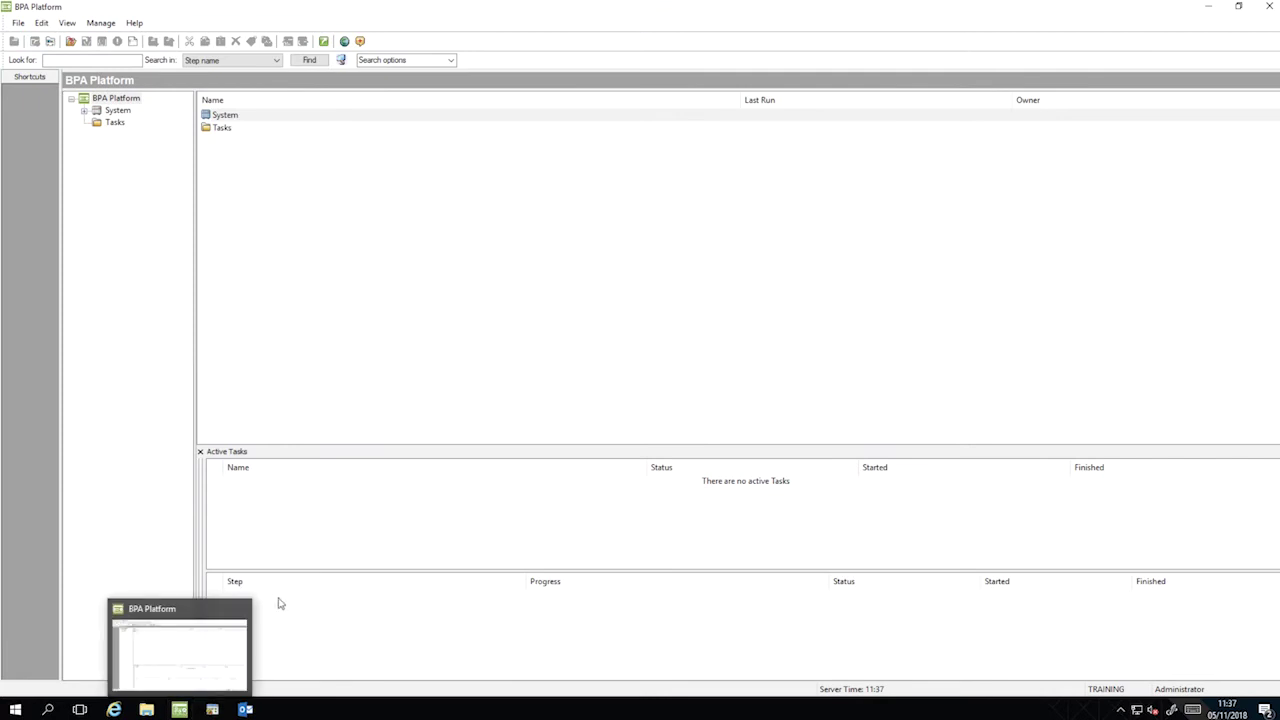
pyautogui.doubleClick(219, 130)
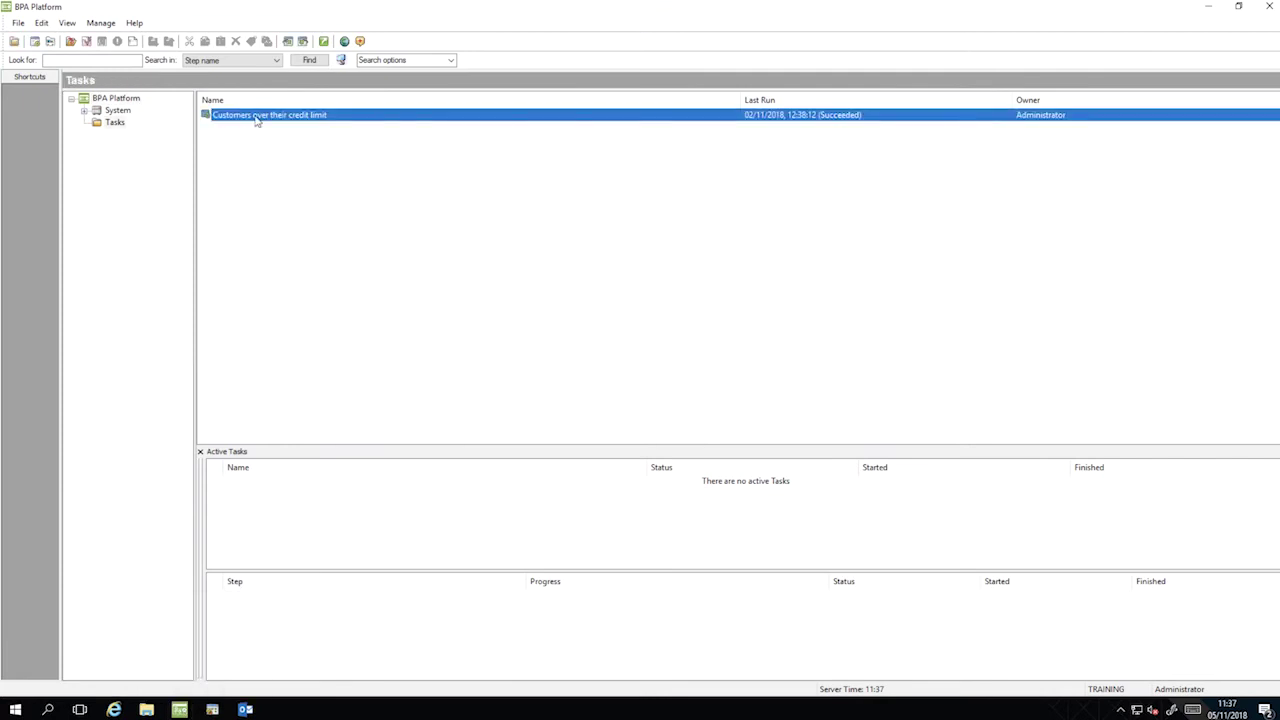
pyautogui.doubleClick(256, 118)
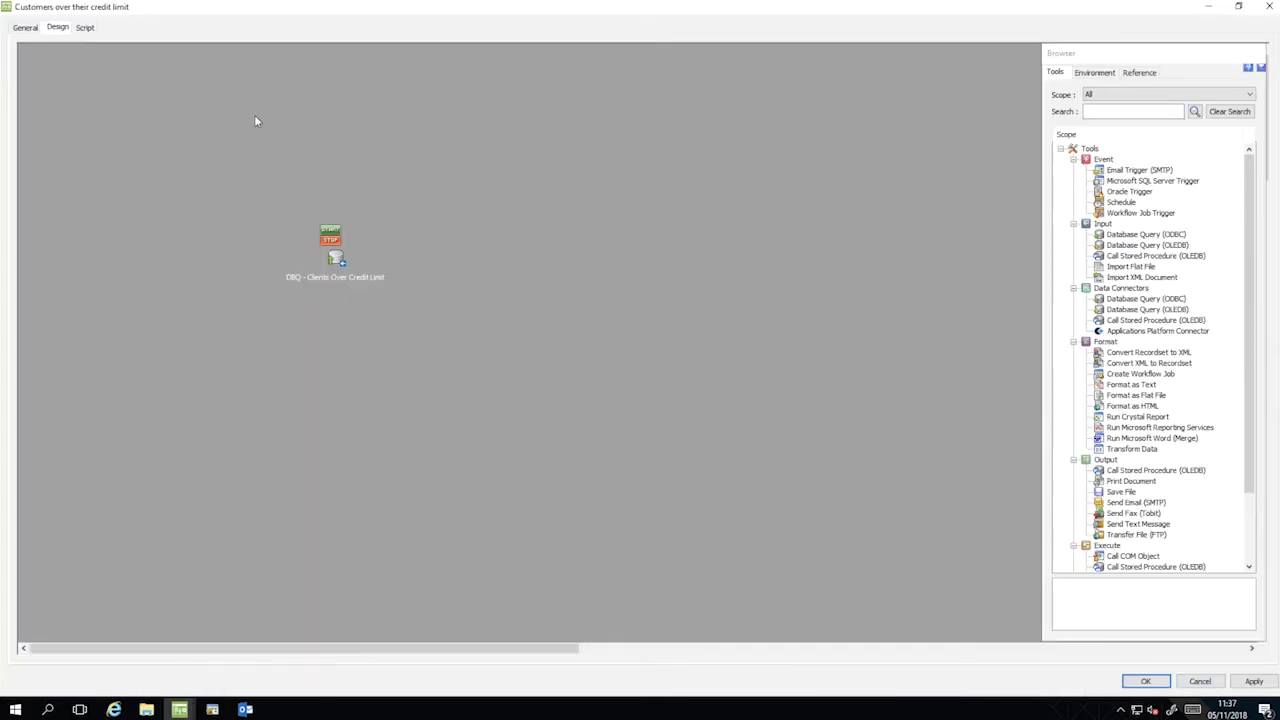
# Add a Run Crystal Report step to the task design and name it "Generate Report for each client"
pyautogui.rightClick(467, 254)
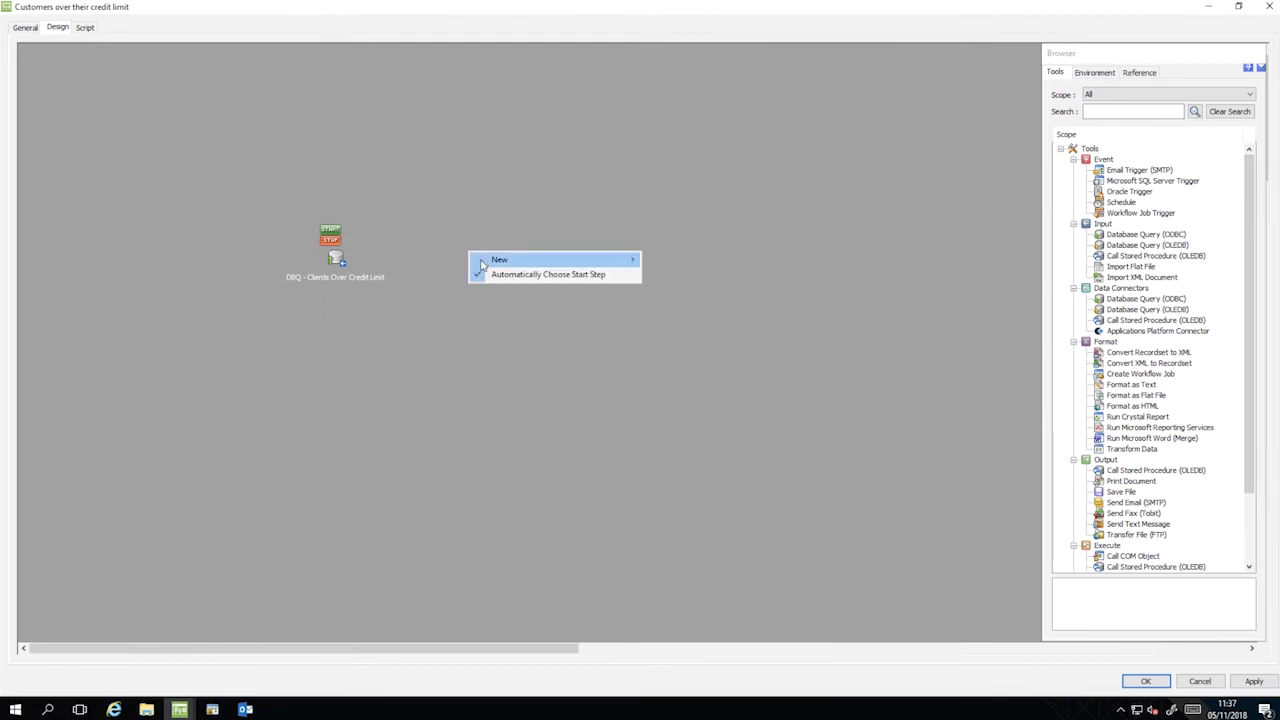
pyautogui.moveTo(628, 261)
pyautogui.moveTo(700, 304)
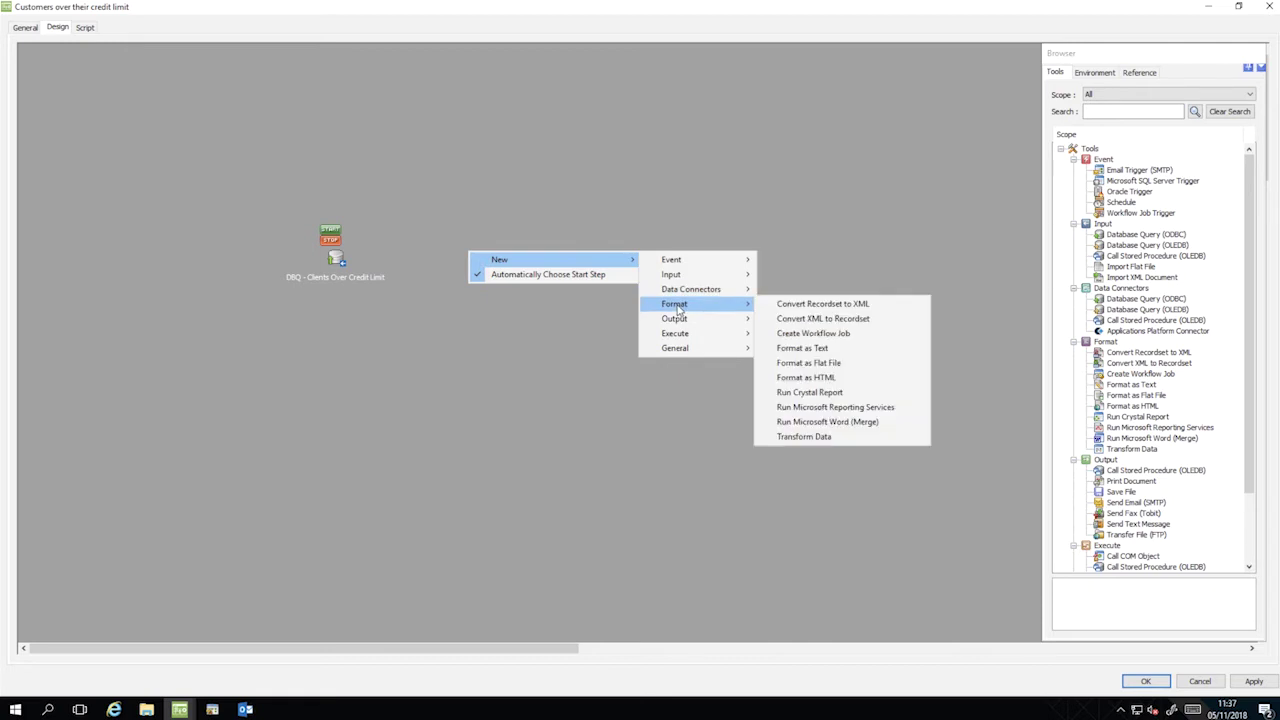
pyautogui.click(812, 392)
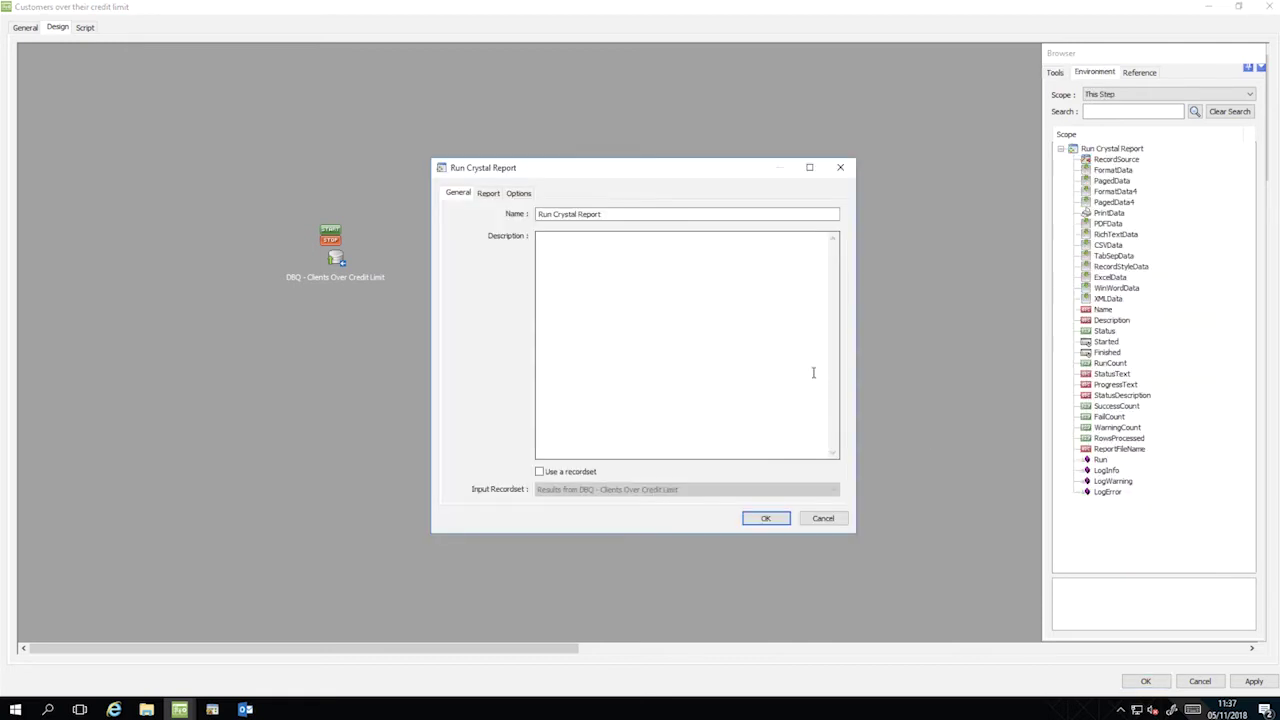
pyautogui.moveTo(617, 214); pyautogui.dragTo(529, 214)
pyautogui.write('Generate Report for each client')
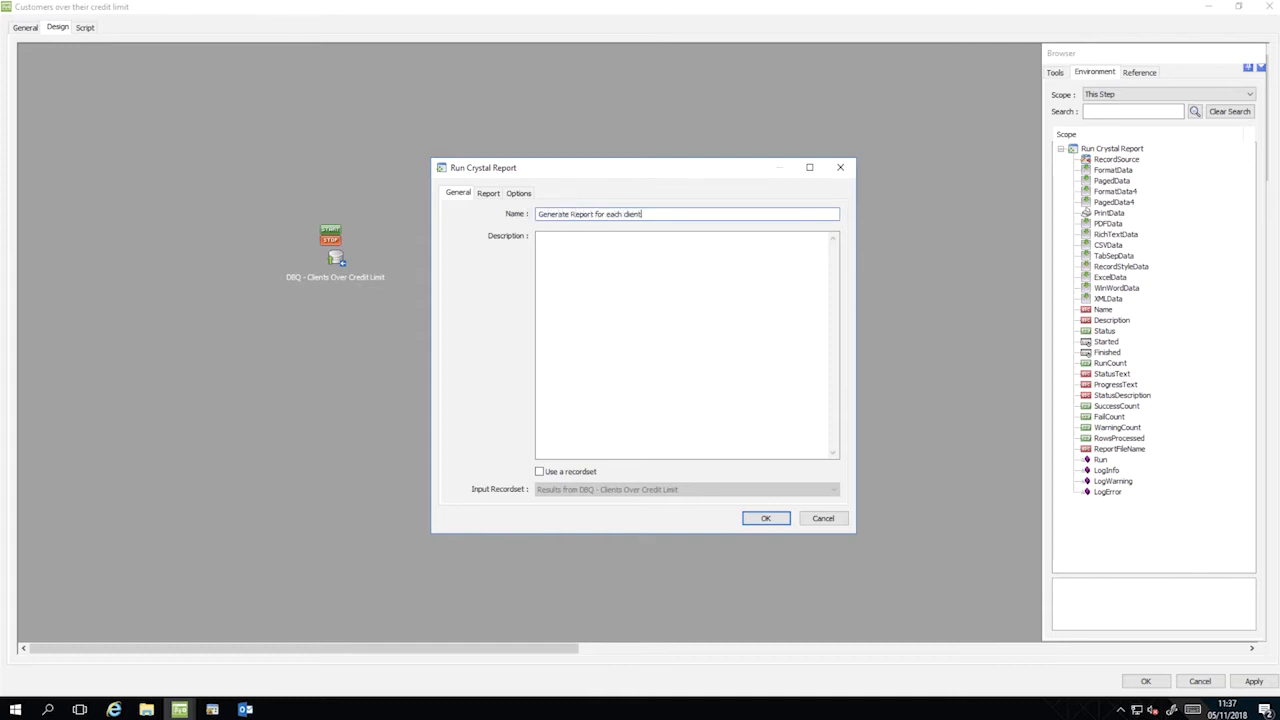
# Describe the step as "Consumes a Recordset to generate multiple Crystal reports" and enable the recordset from DBQ - Clients Over Credit Limit as its input
pyautogui.click(558, 238)
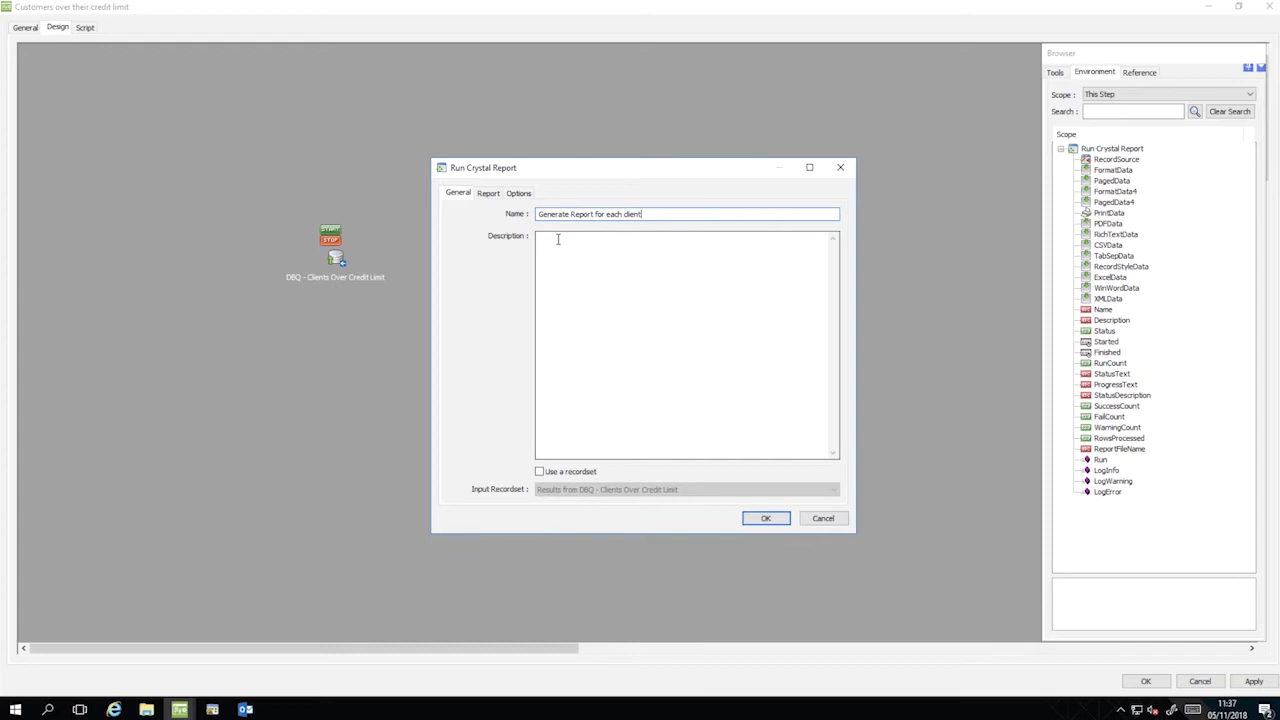
pyautogui.write('Consumes ')
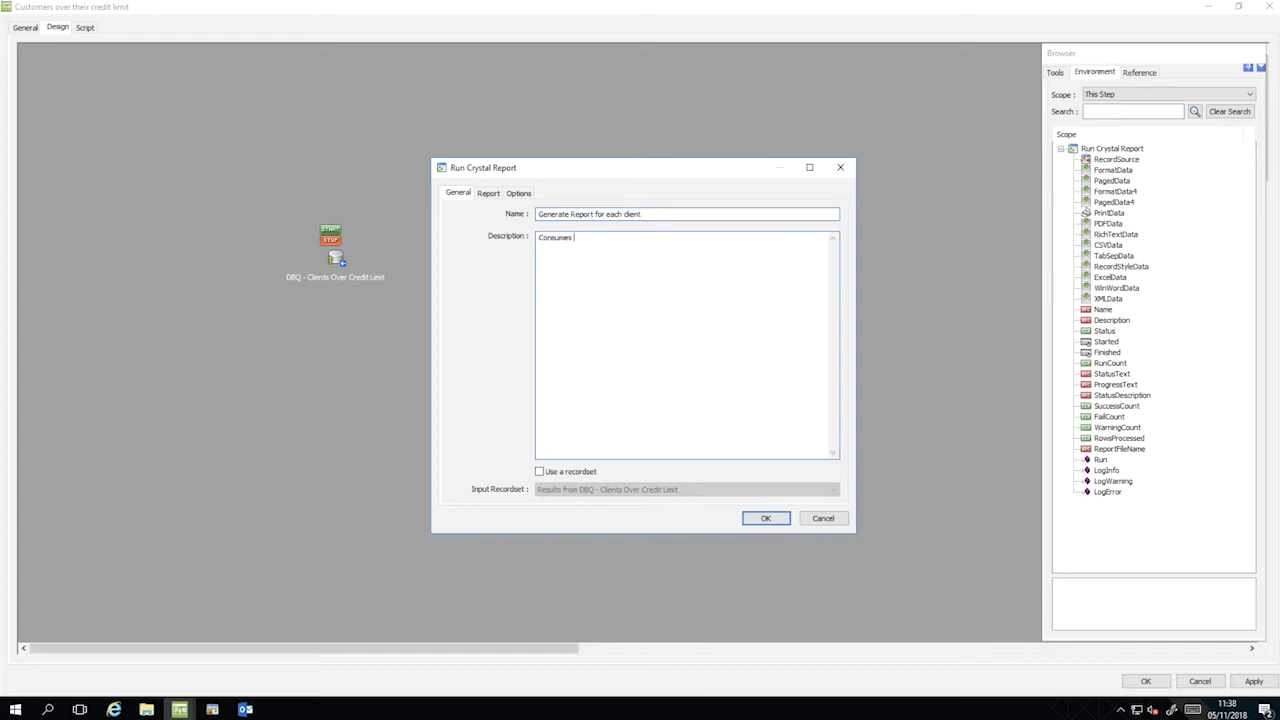
pyautogui.write('a Recordset to generate multiple Crystal reports')
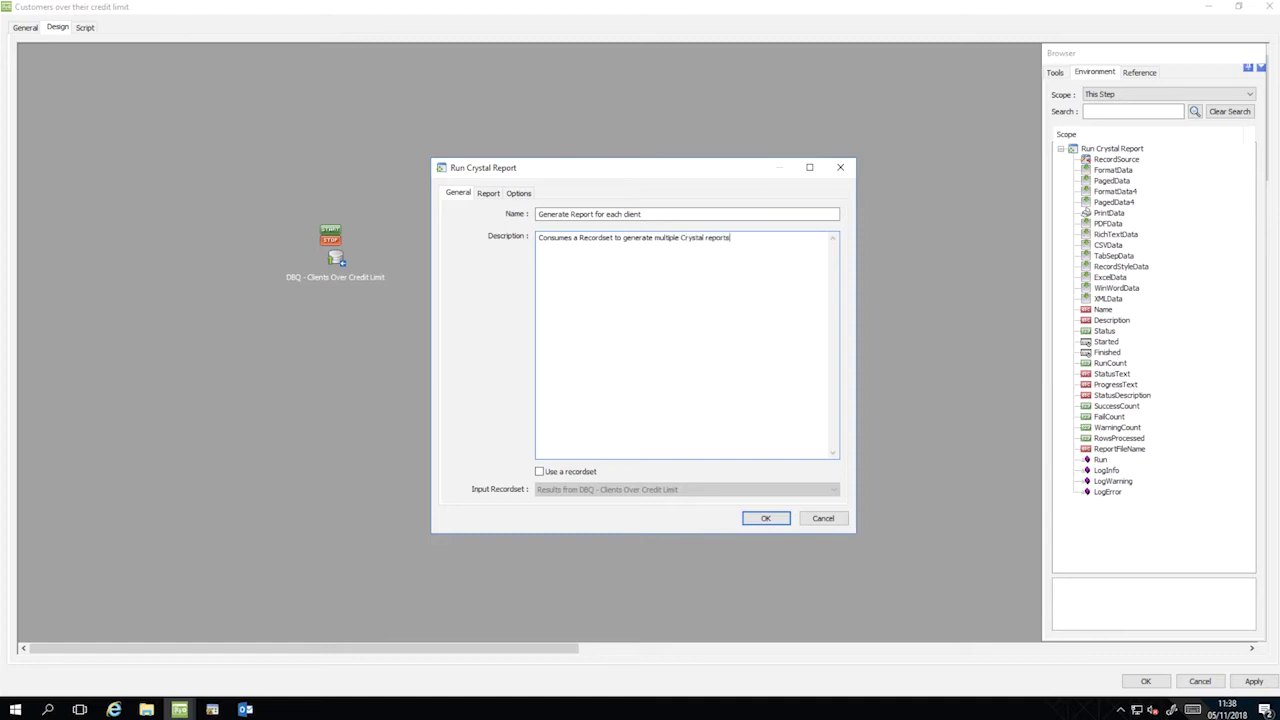
pyautogui.click(539, 472)
pyautogui.click(539, 472)
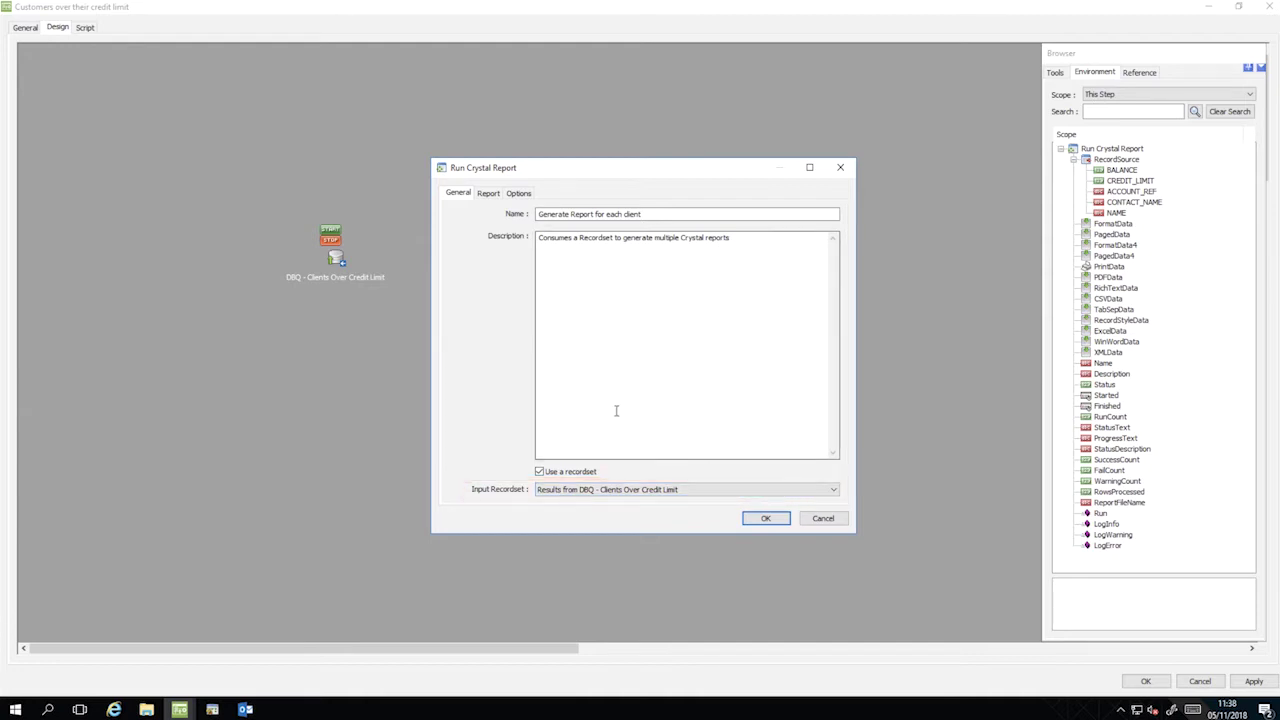
# Import the Crystal report "Clients over credit limit" from Training Assets into the report step
pyautogui.click(488, 194)
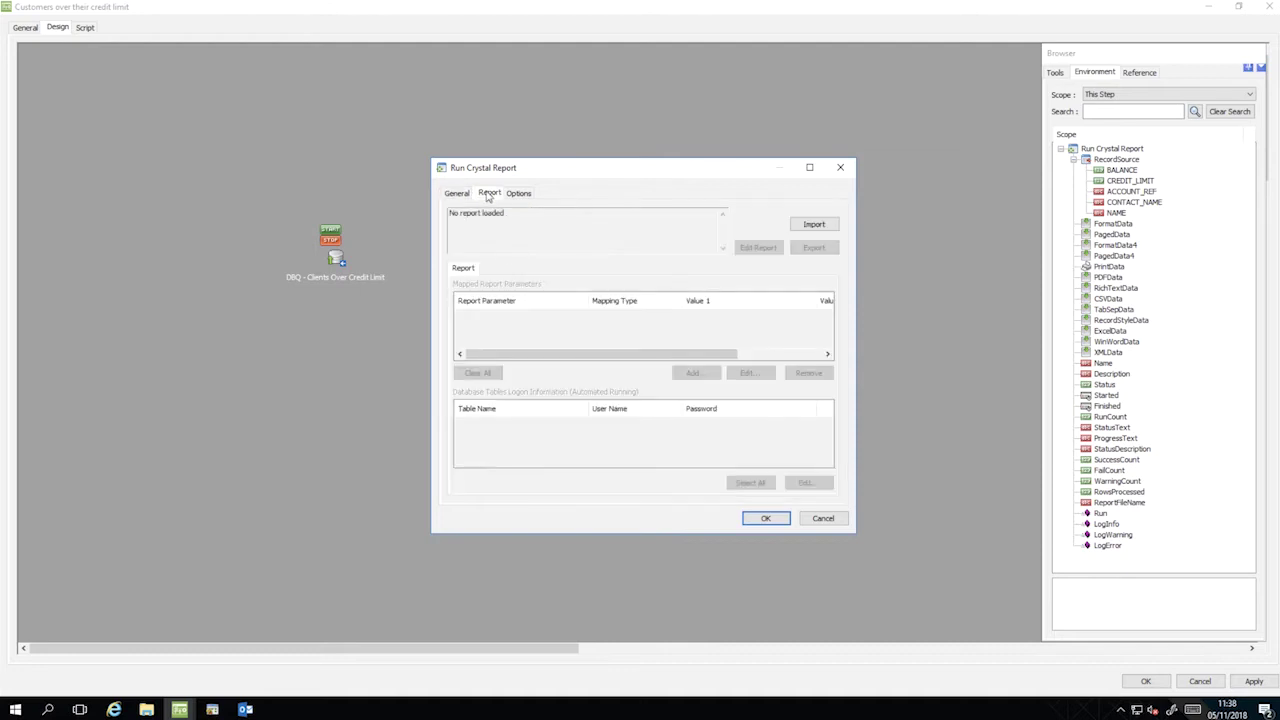
pyautogui.click(814, 225)
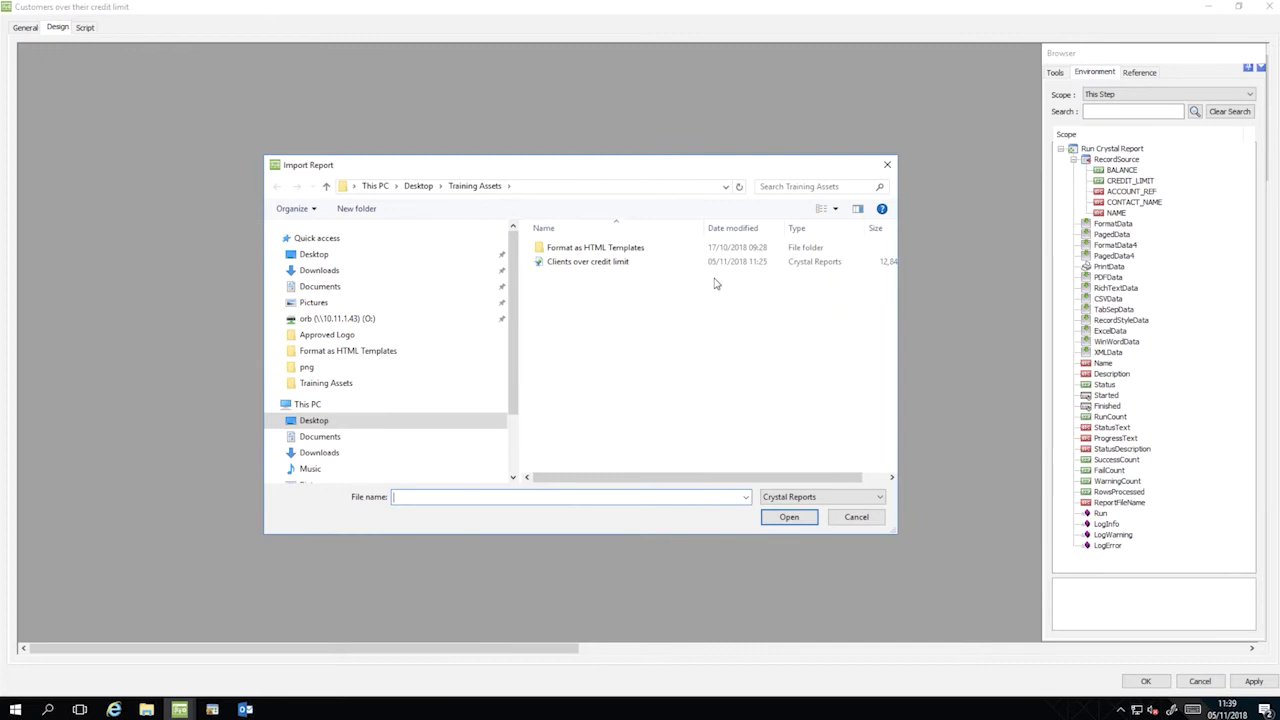
pyautogui.click(600, 266)
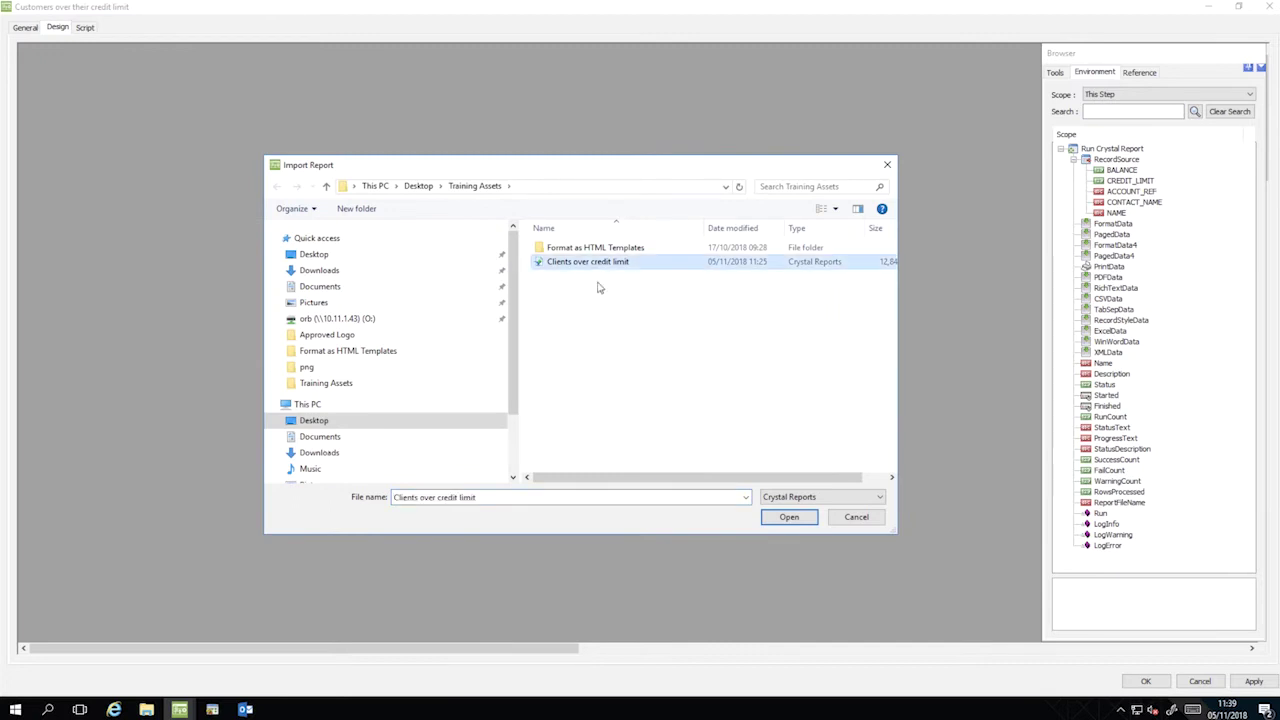
pyautogui.click(787, 518)
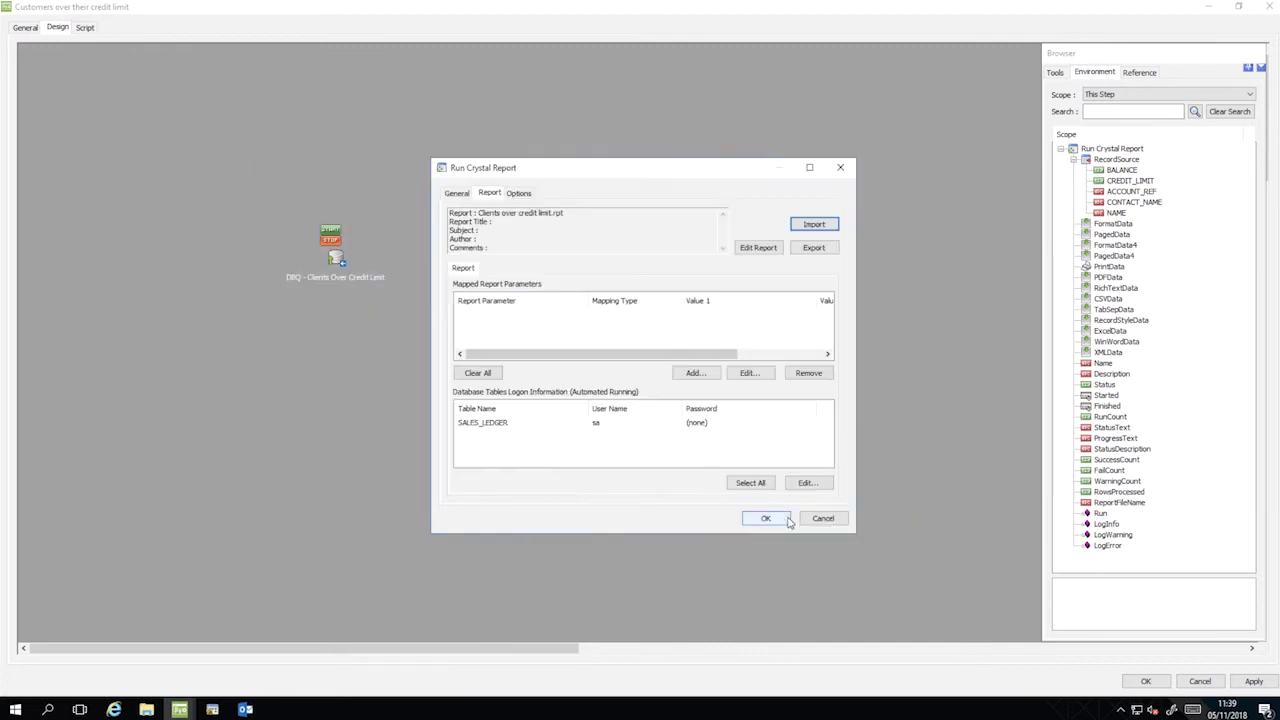
pyautogui.click(765, 518)
# Map the Account Ref report parameter as a discrete value to the ACCOUNT_REF field of the step's record source
pyautogui.click(694, 373)
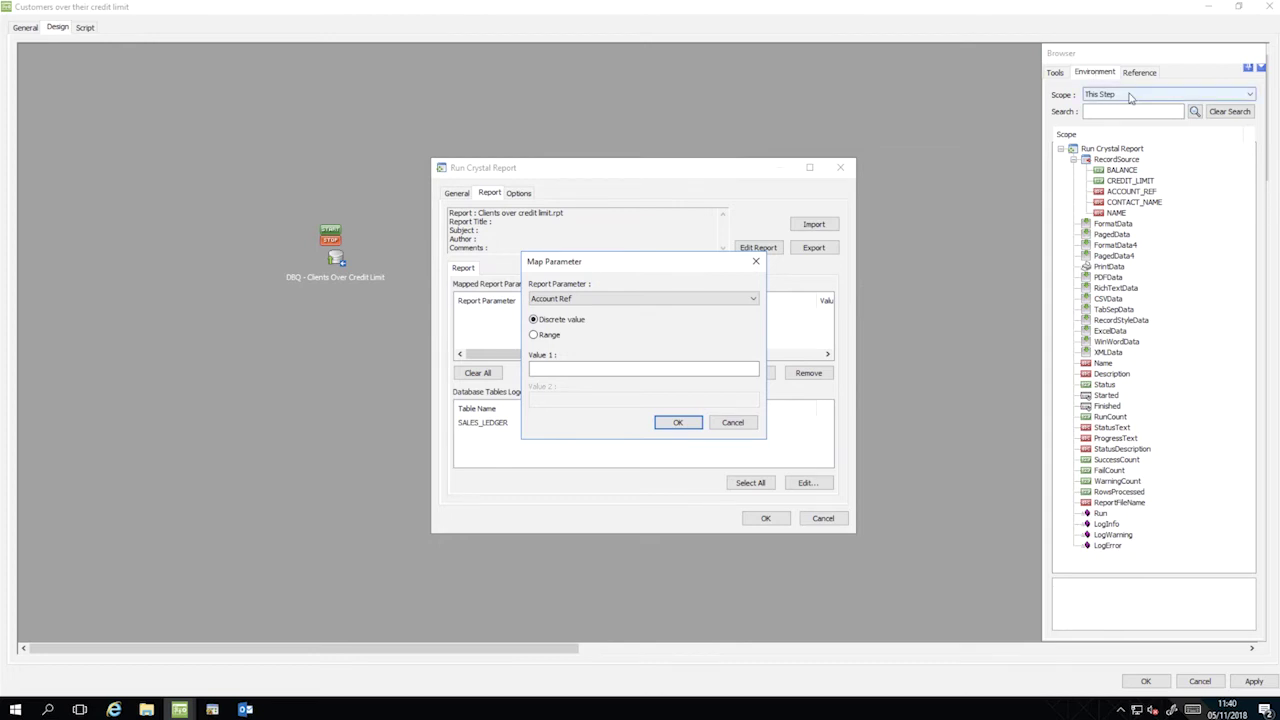
pyautogui.click(1141, 193)
pyautogui.moveTo(1145, 198); pyautogui.dragTo(591, 368)
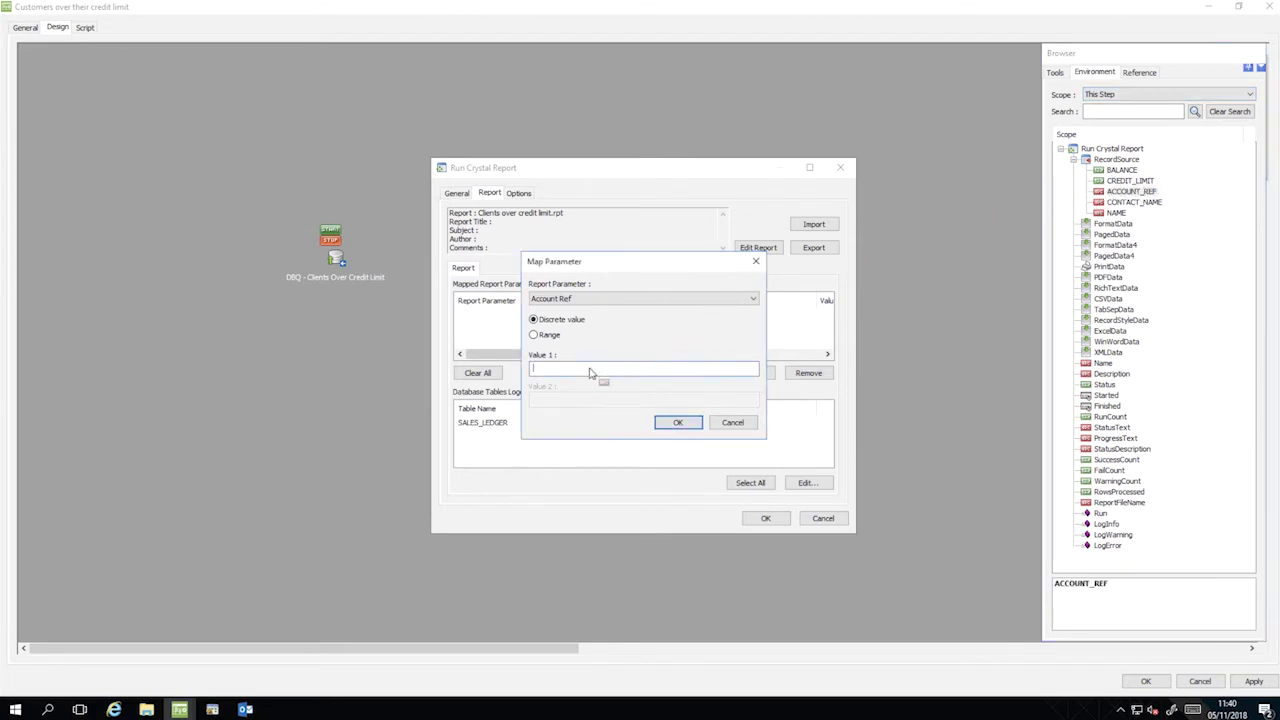
pyautogui.click(678, 422)
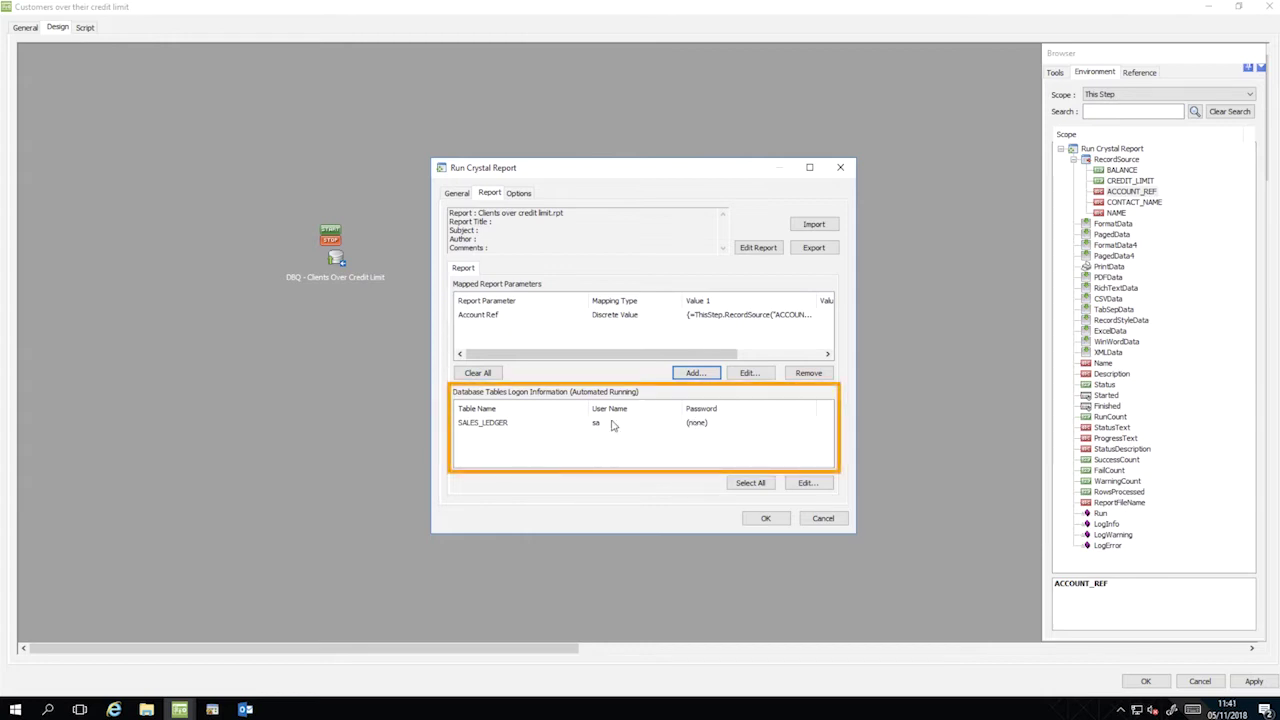
# Set the SALES_LEDGER table logon to username bpatraining with the account password, and save the Crystal report step
pyautogui.click(502, 424)
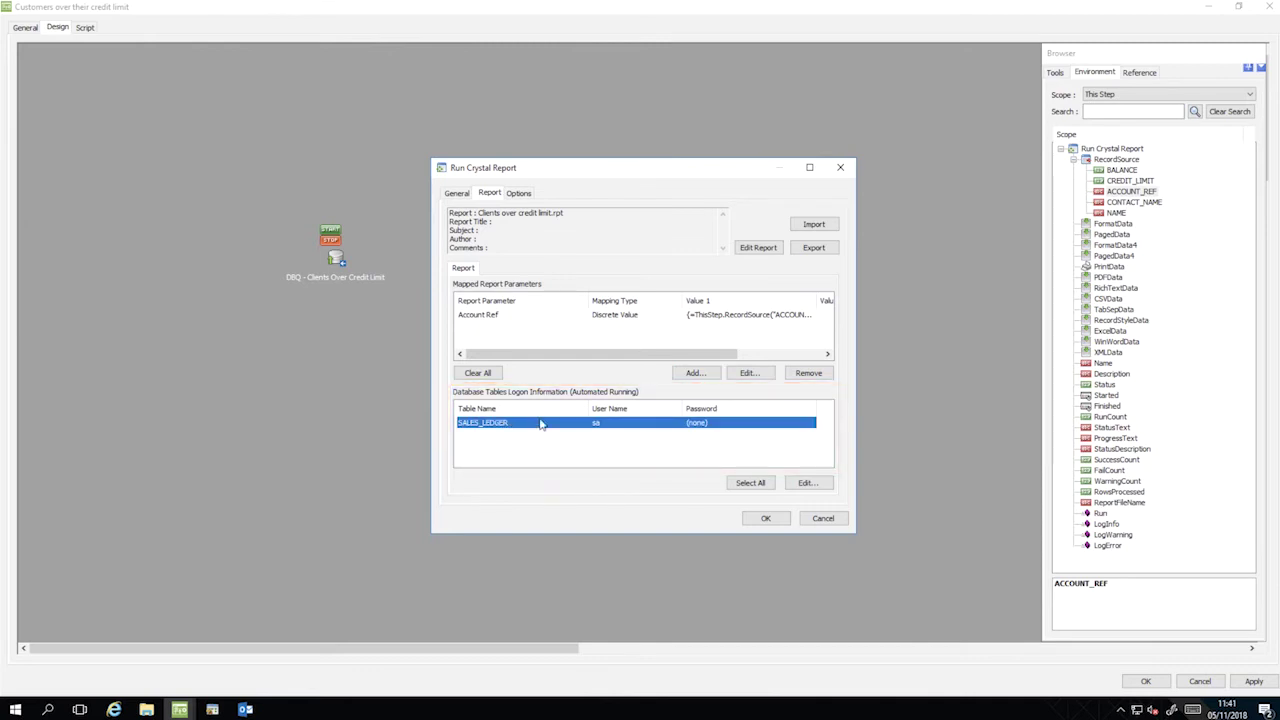
pyautogui.click(806, 483)
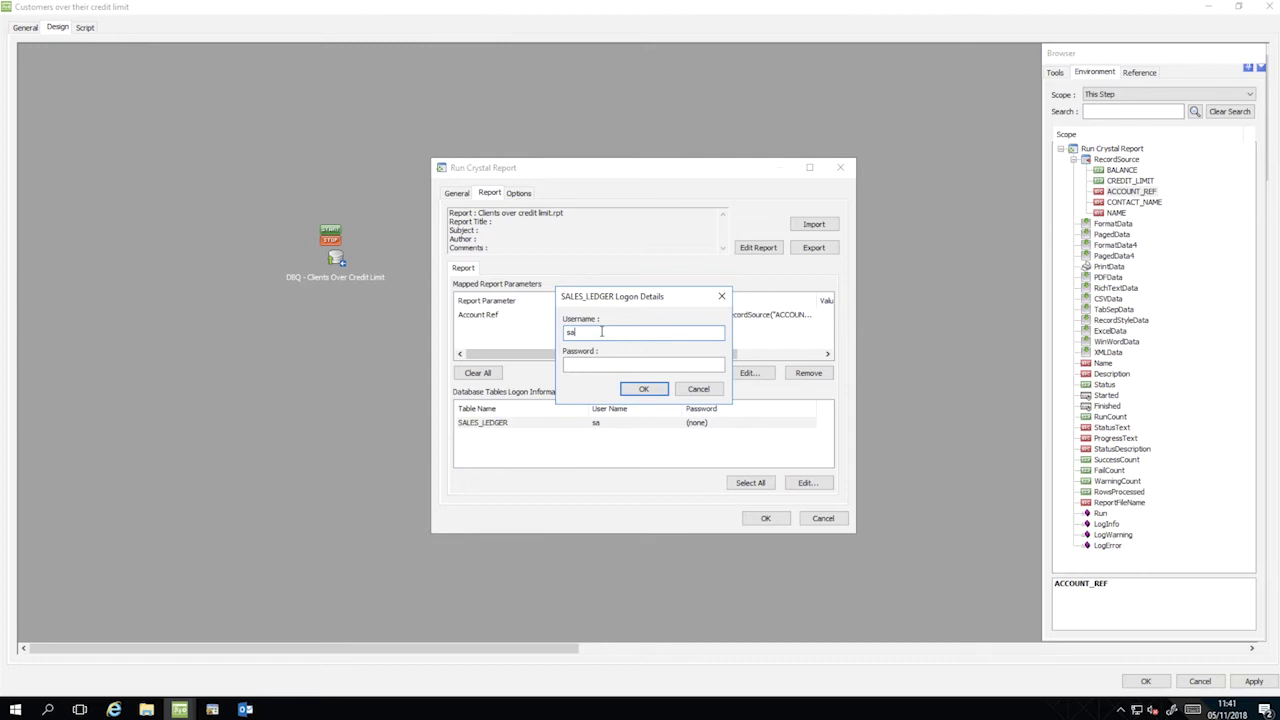
pyautogui.write('bpatrail')
pyautogui.write('ing')
pyautogui.press('Tab')
pyautogui.write('***********')
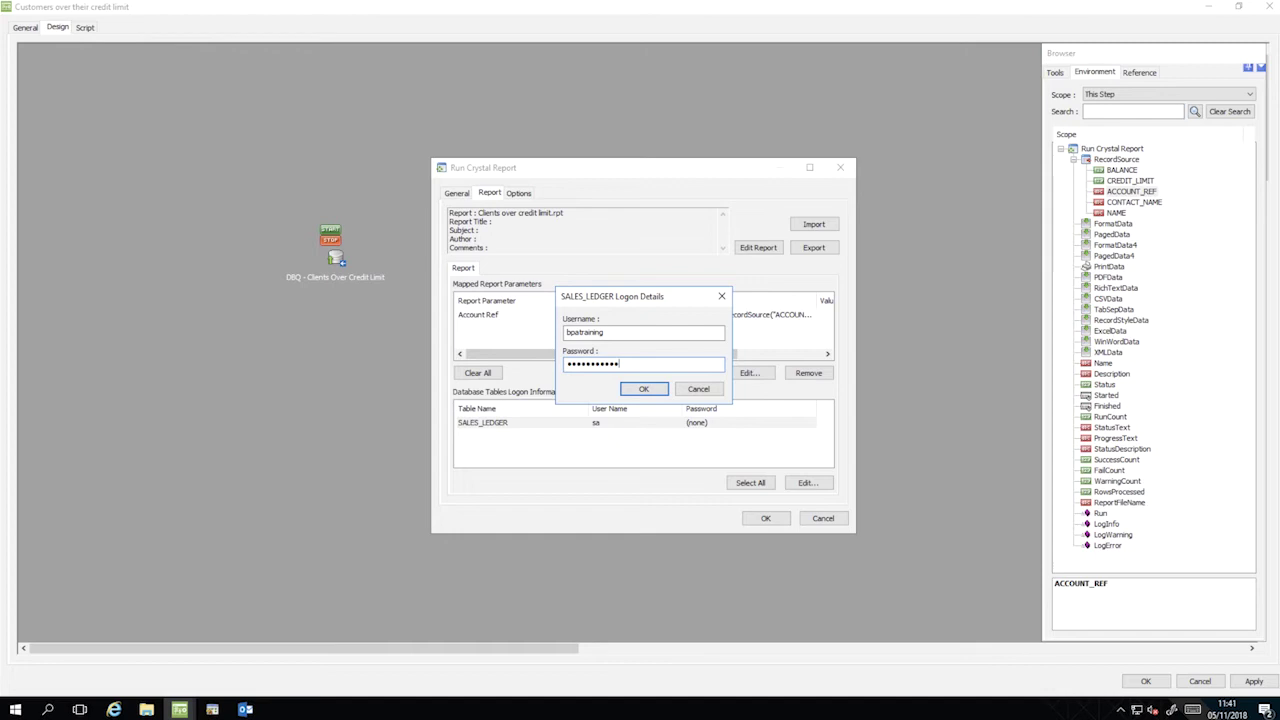
pyautogui.click(646, 389)
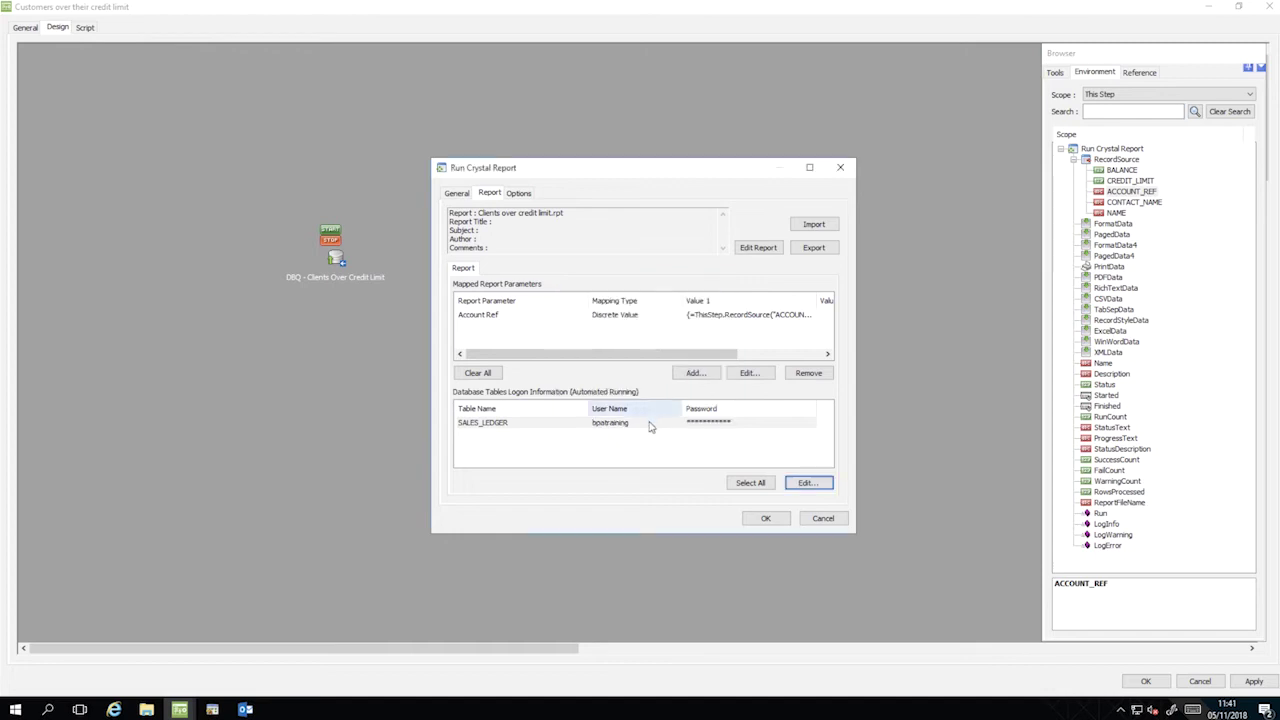
pyautogui.click(757, 522)
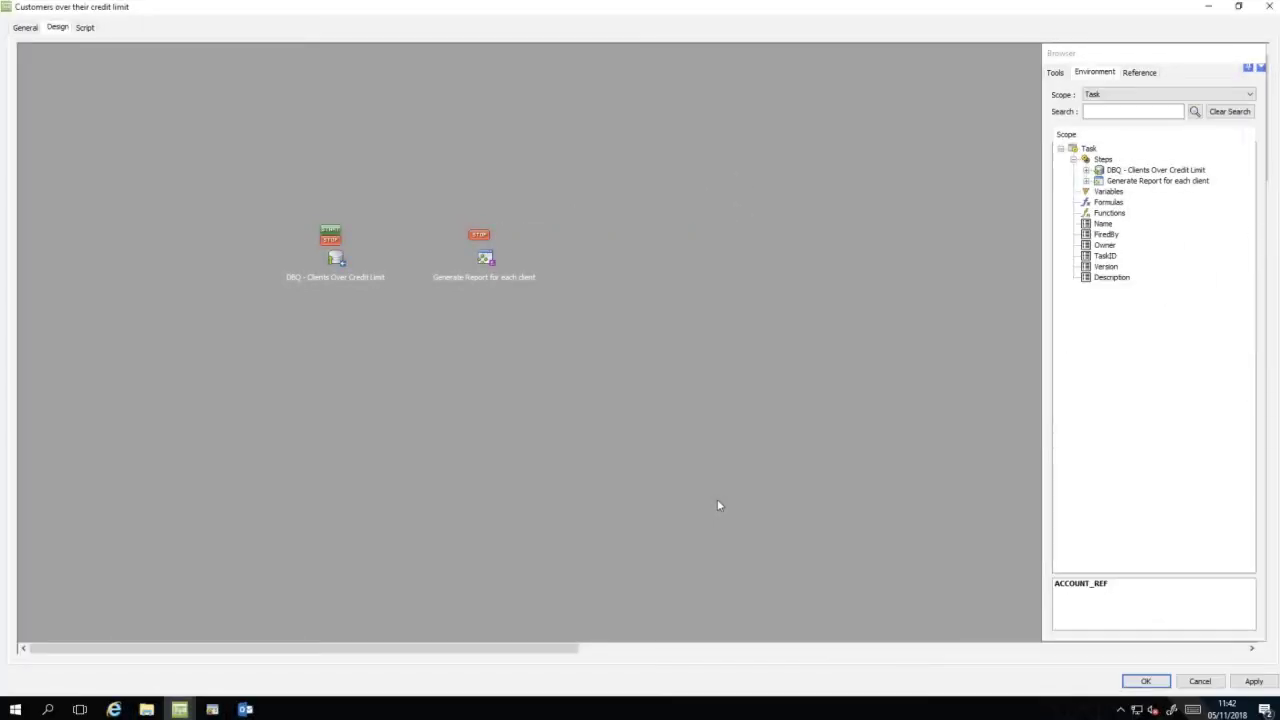
# Add a Send Email (SMTP) step to the task design and name it "Email Credit Notification"
pyautogui.rightClick(613, 267)
pyautogui.moveTo(650, 271)
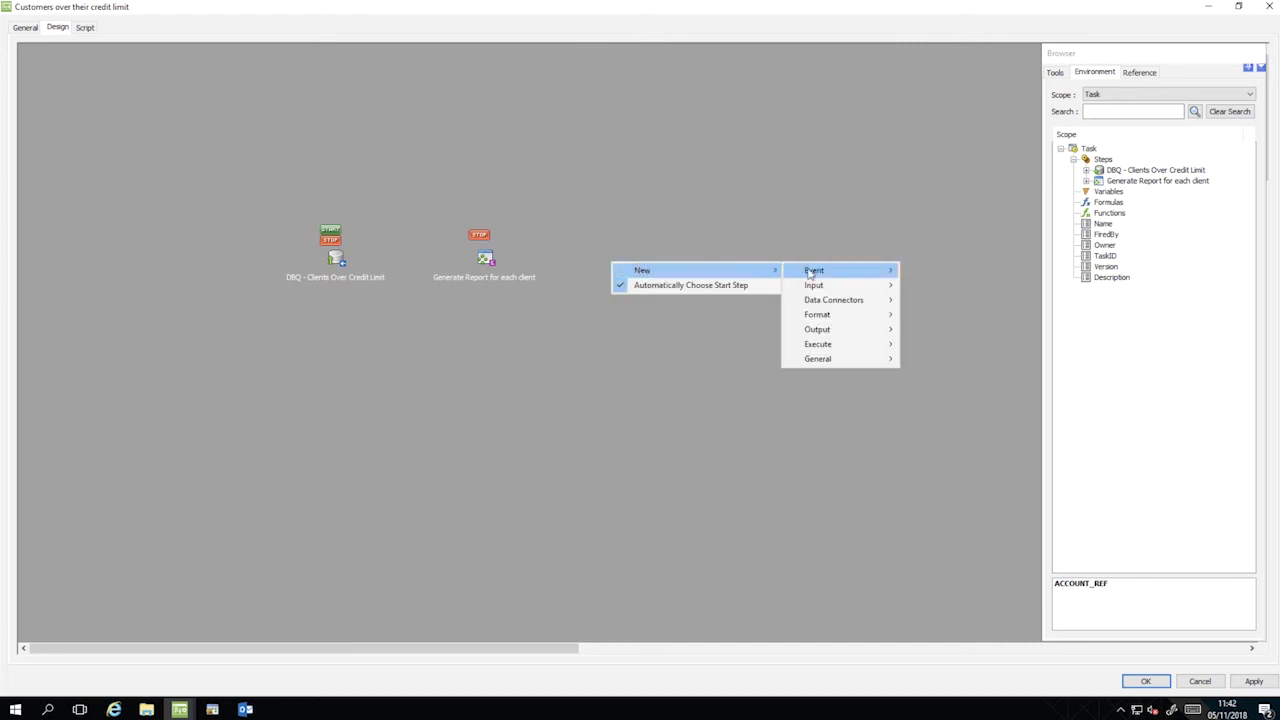
pyautogui.moveTo(836, 330)
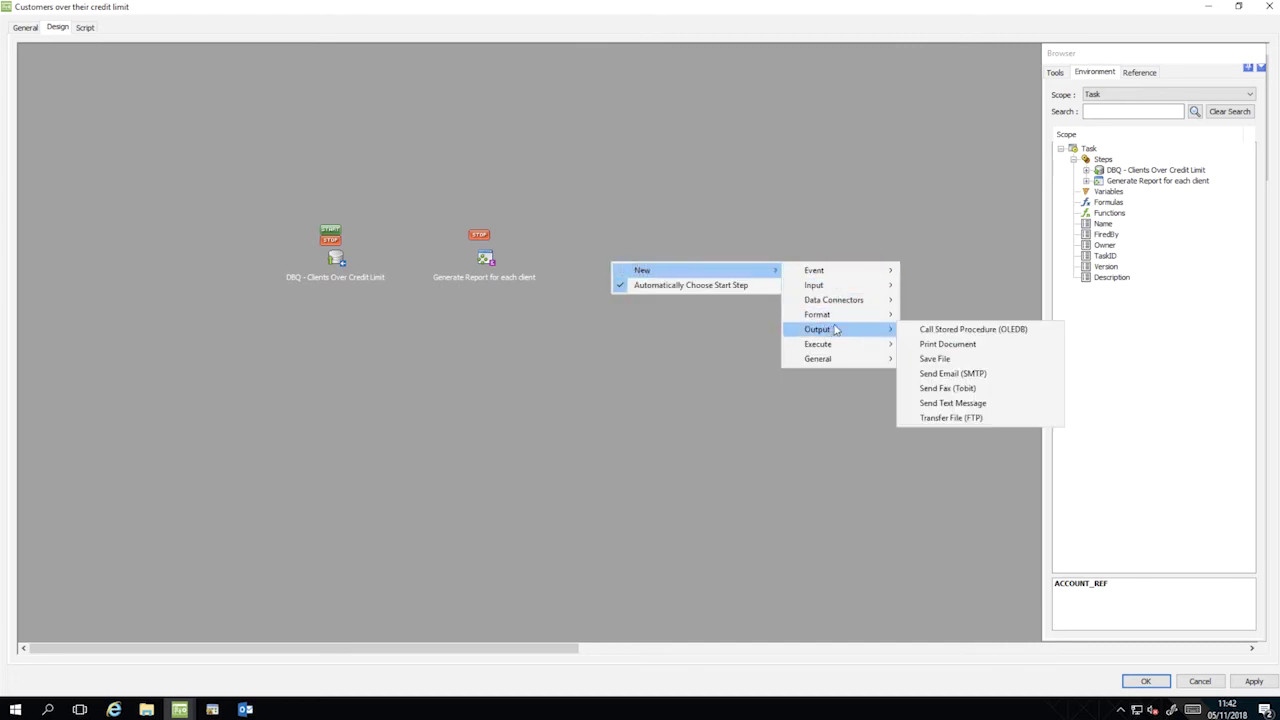
pyautogui.click(969, 374)
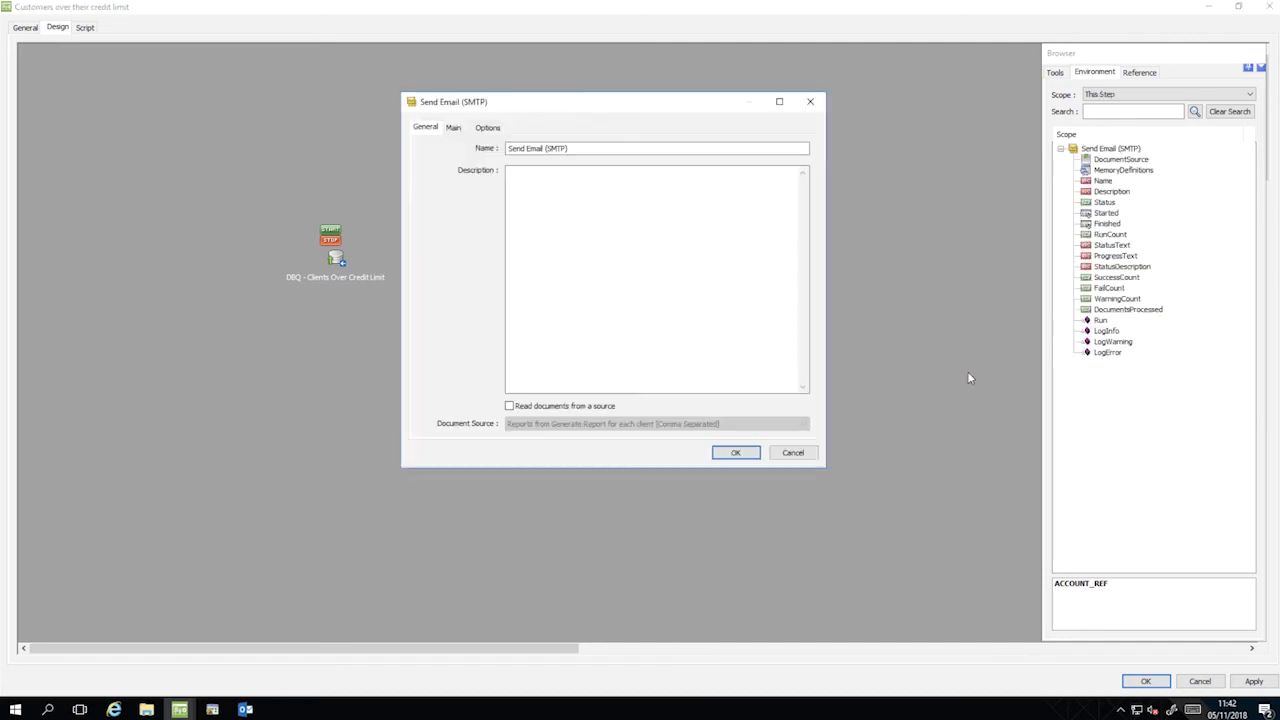
pyautogui.tripleClick(594, 148)
pyautogui.write('Email Credit Notification')
# Make the email step read documents from the PDF reports of "Generate Report for each client"
pyautogui.click(510, 406)
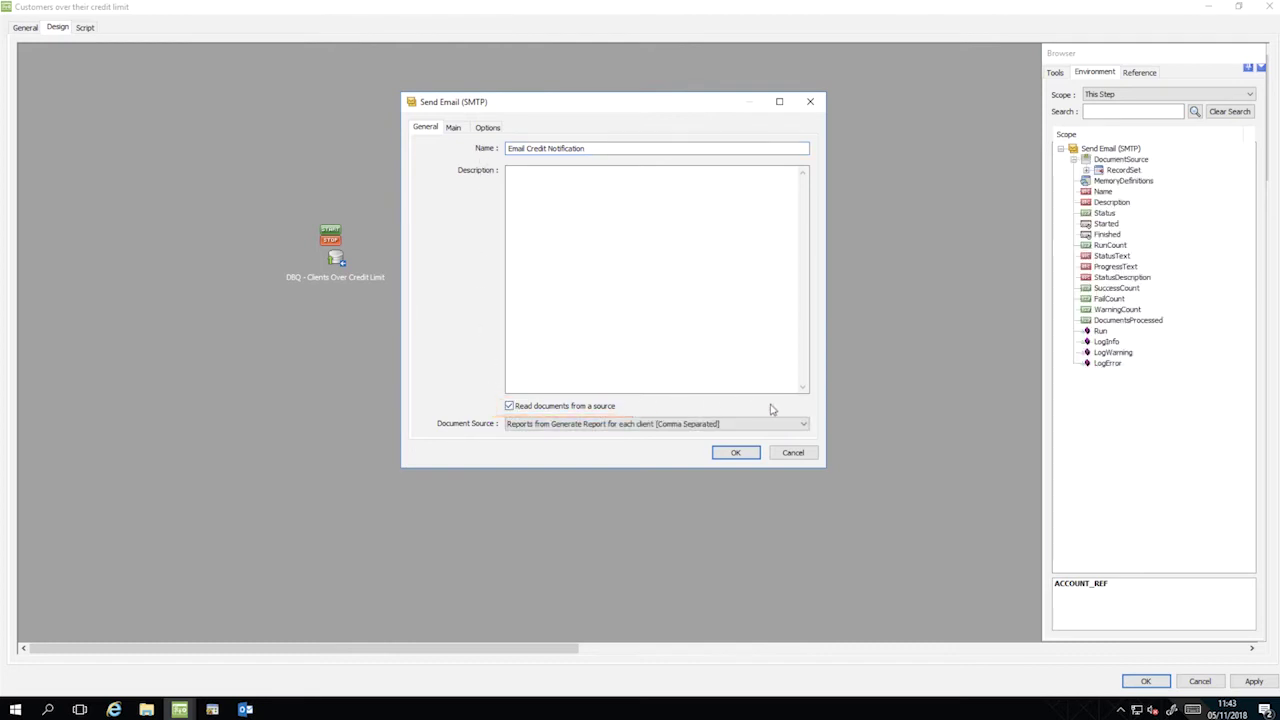
pyautogui.click(802, 424)
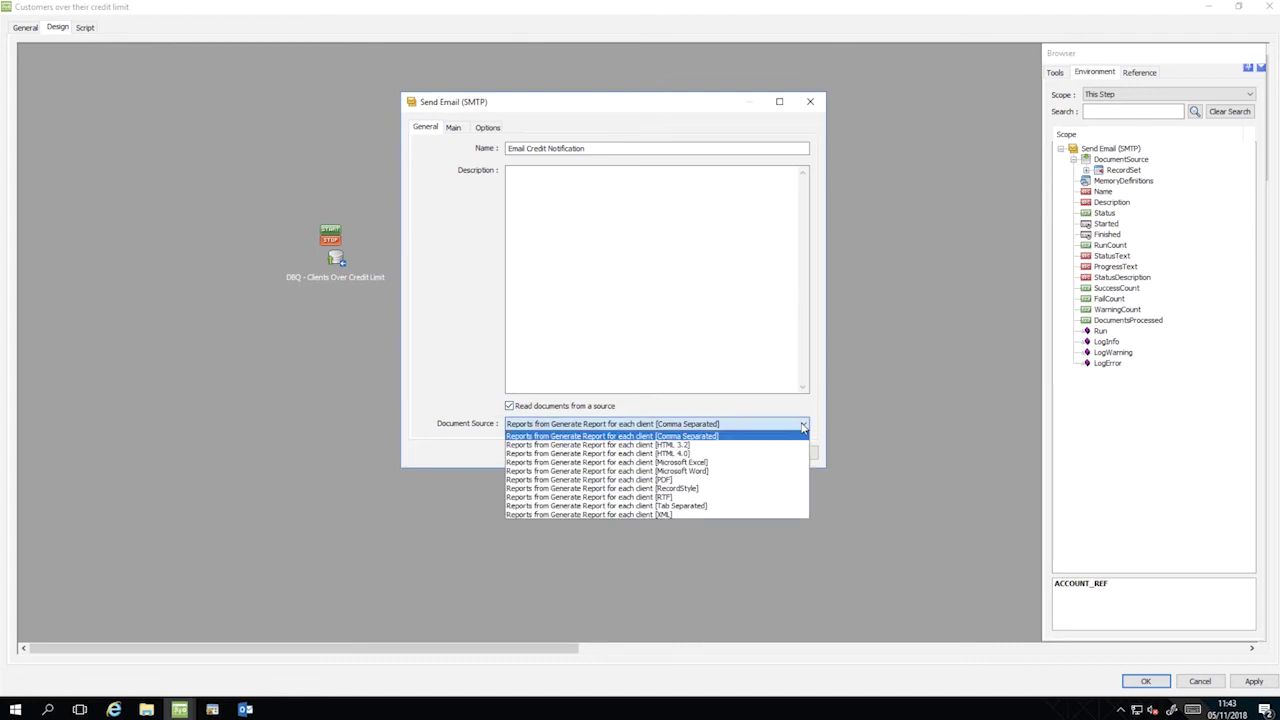
pyautogui.click(796, 479)
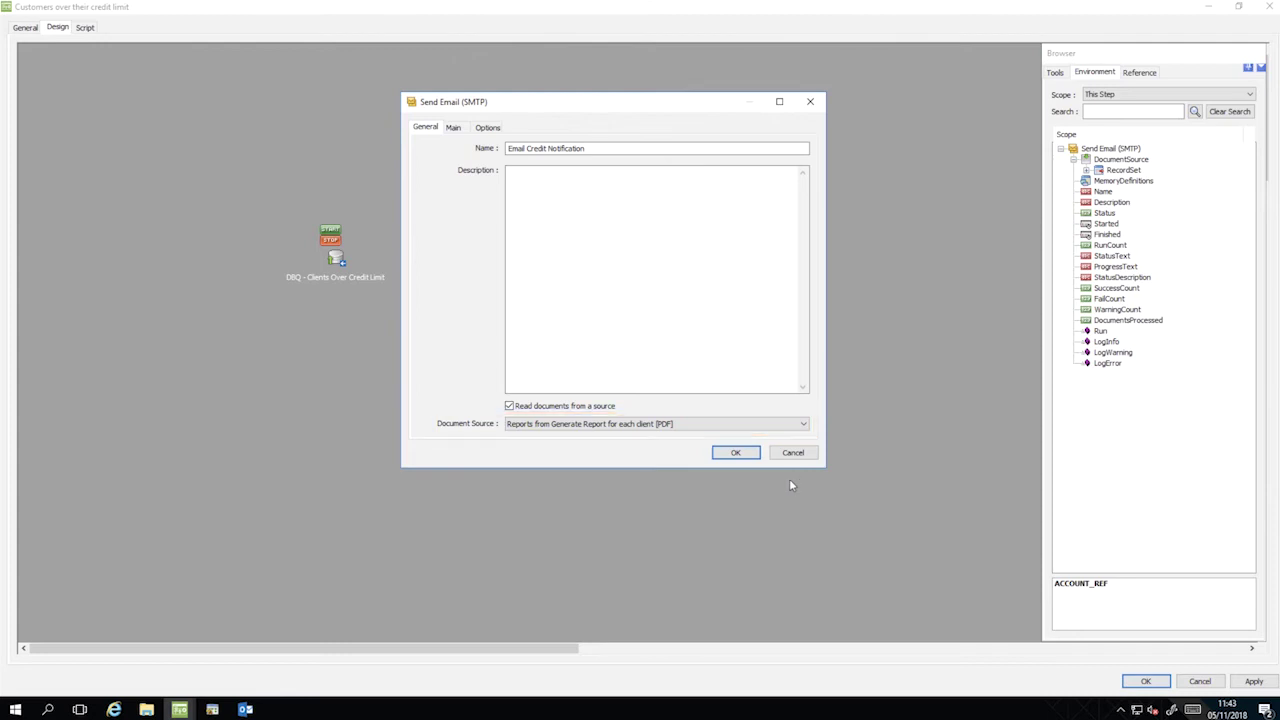
# Set the email's From address to the Sender entry in the internal public addresses
pyautogui.click(454, 127)
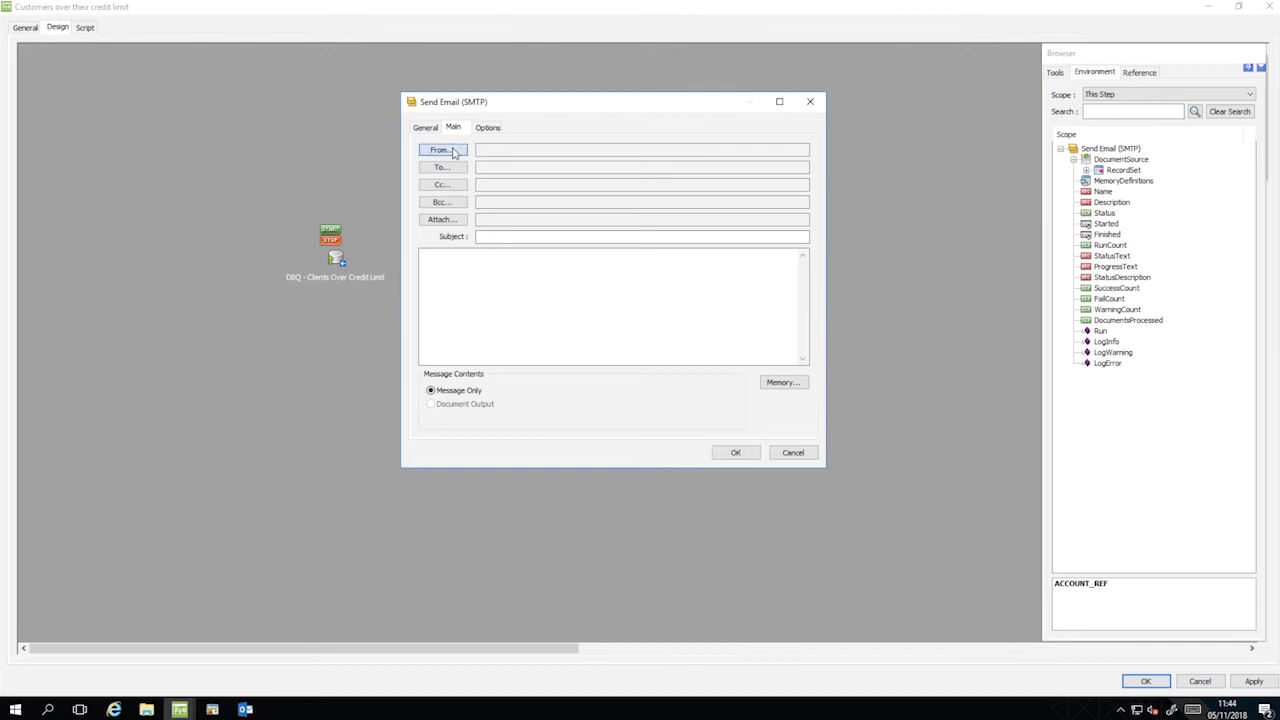
pyautogui.click(442, 150)
pyautogui.click(517, 289)
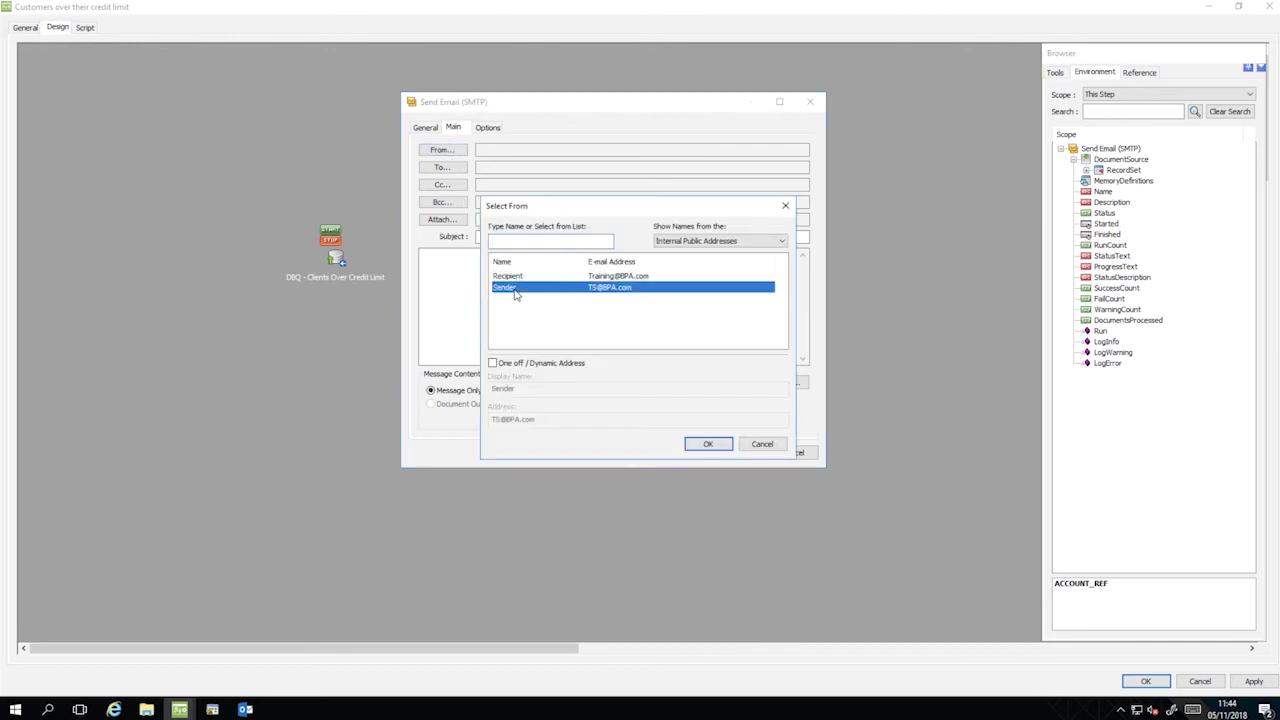
pyautogui.click(707, 445)
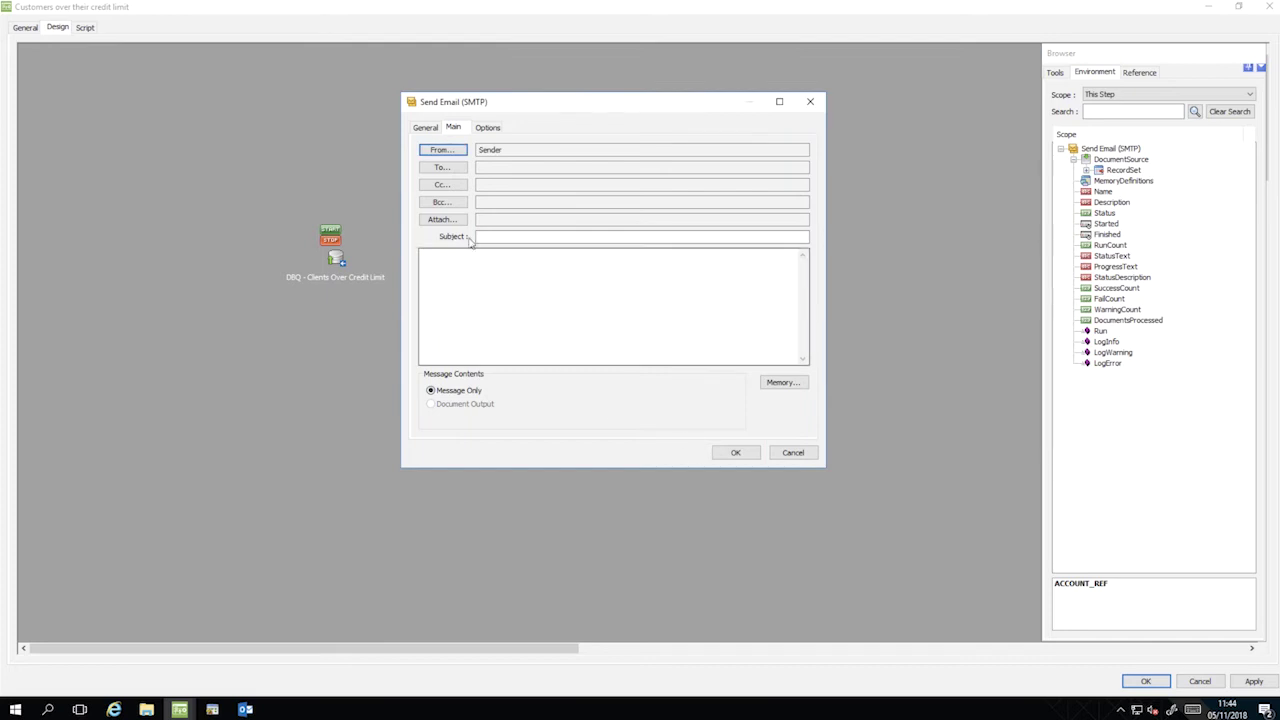
# Set the email's To address to the Recipient entry in the internal public addresses
pyautogui.click(448, 168)
pyautogui.click(500, 228)
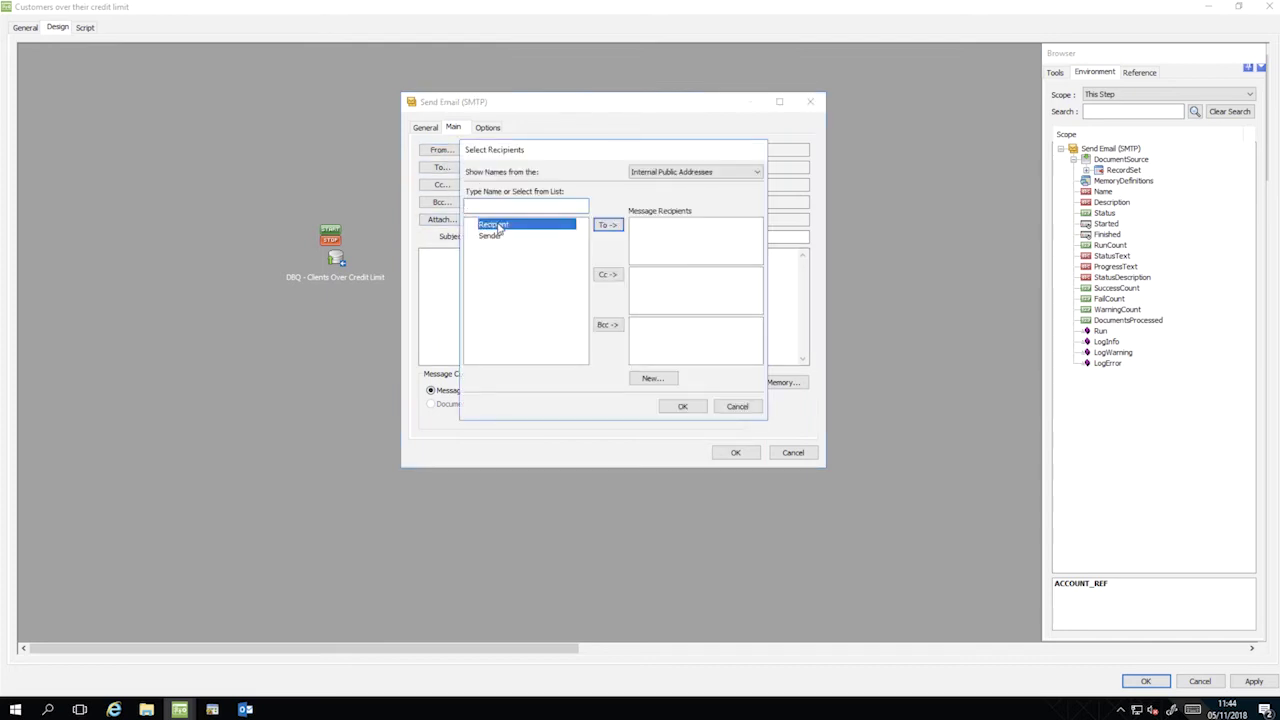
pyautogui.click(610, 226)
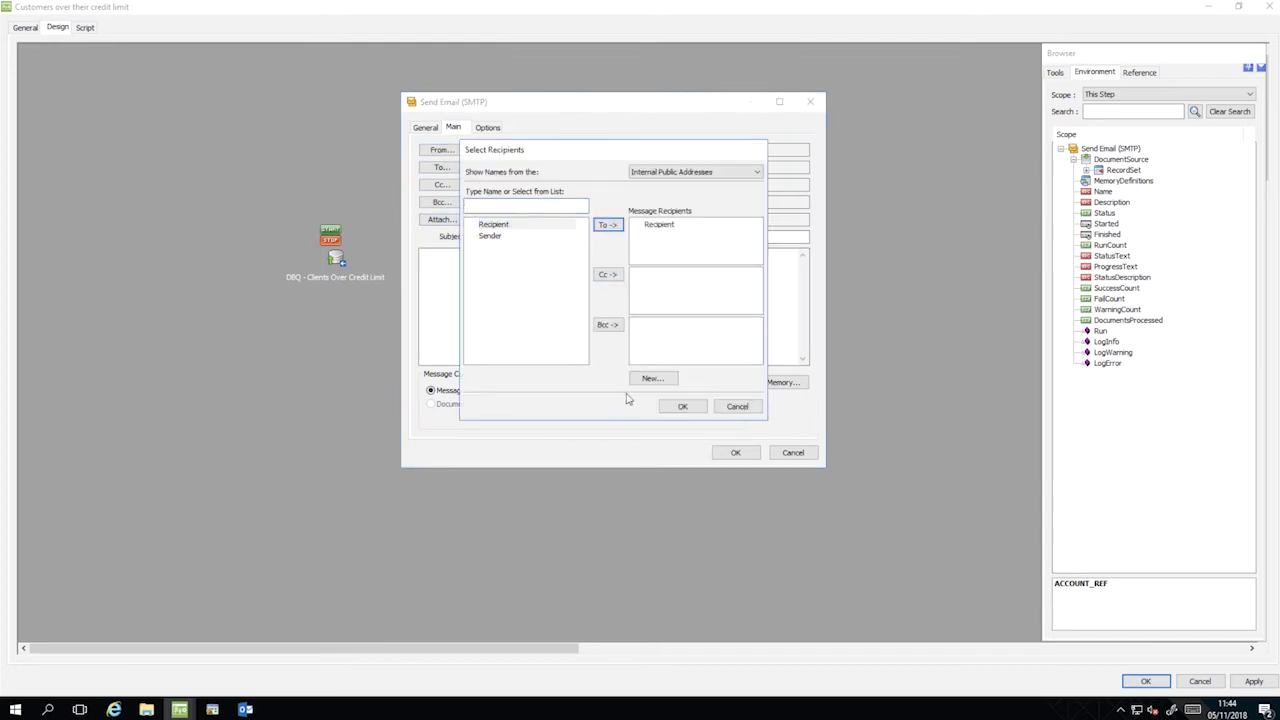
pyautogui.click(684, 407)
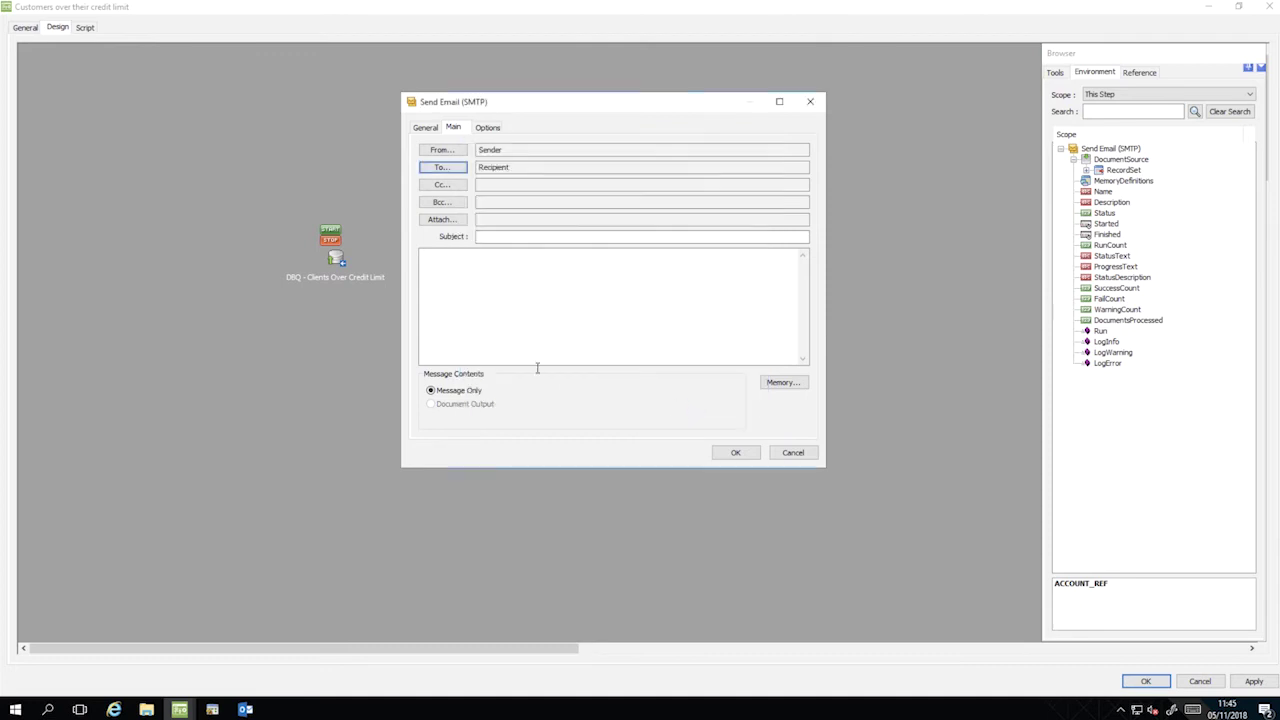
# Add a dynamic attachment taken from the document to the email, and begin its name with "OverCreditLimit-"
pyautogui.click(443, 219)
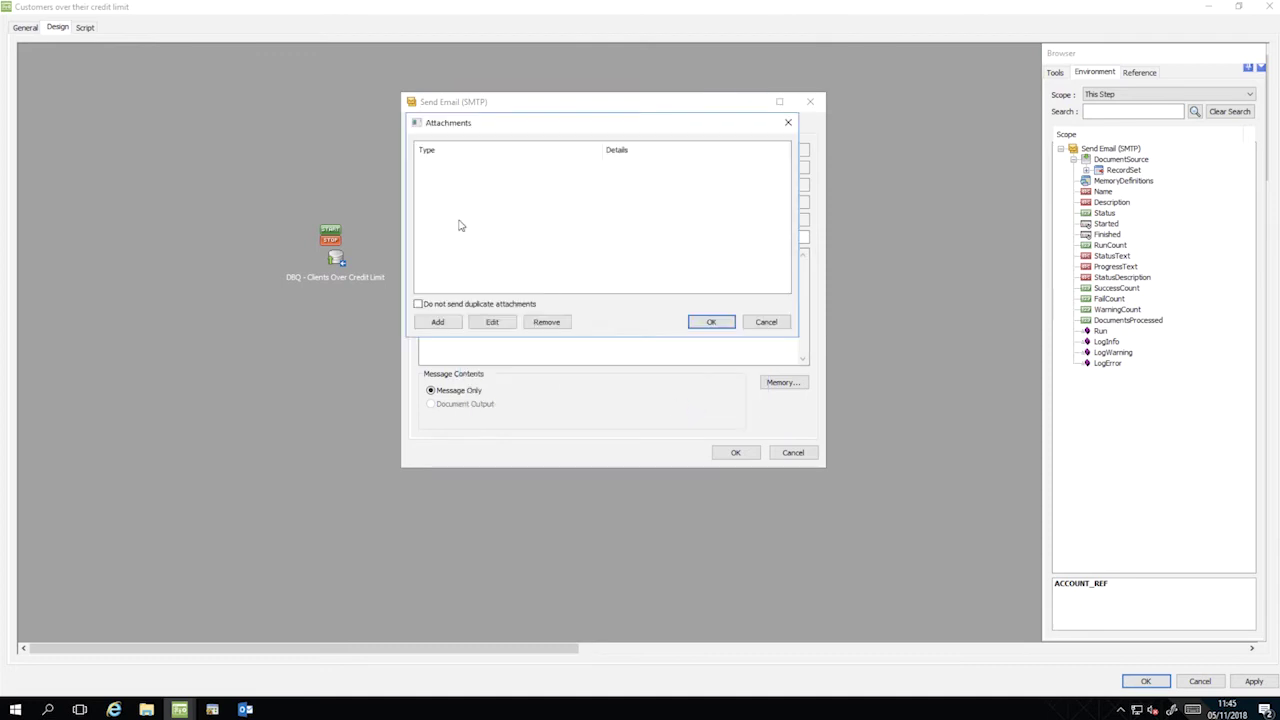
pyautogui.click(450, 322)
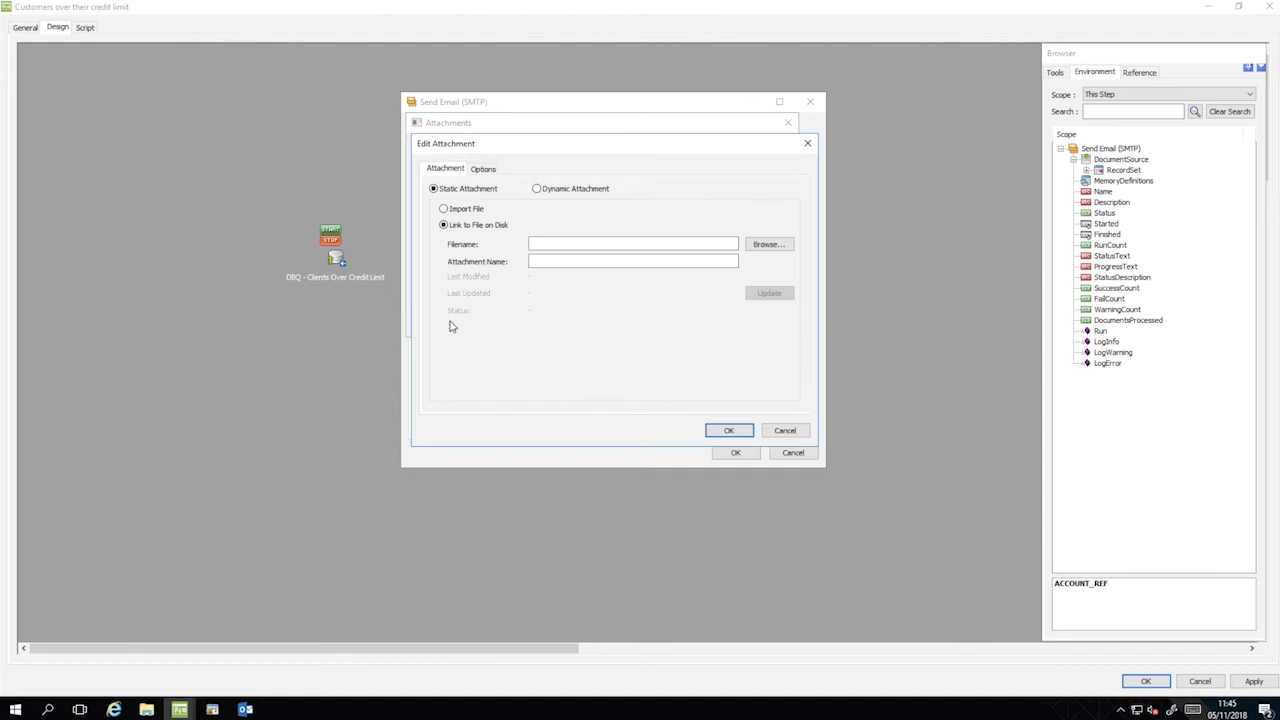
pyautogui.click(537, 189)
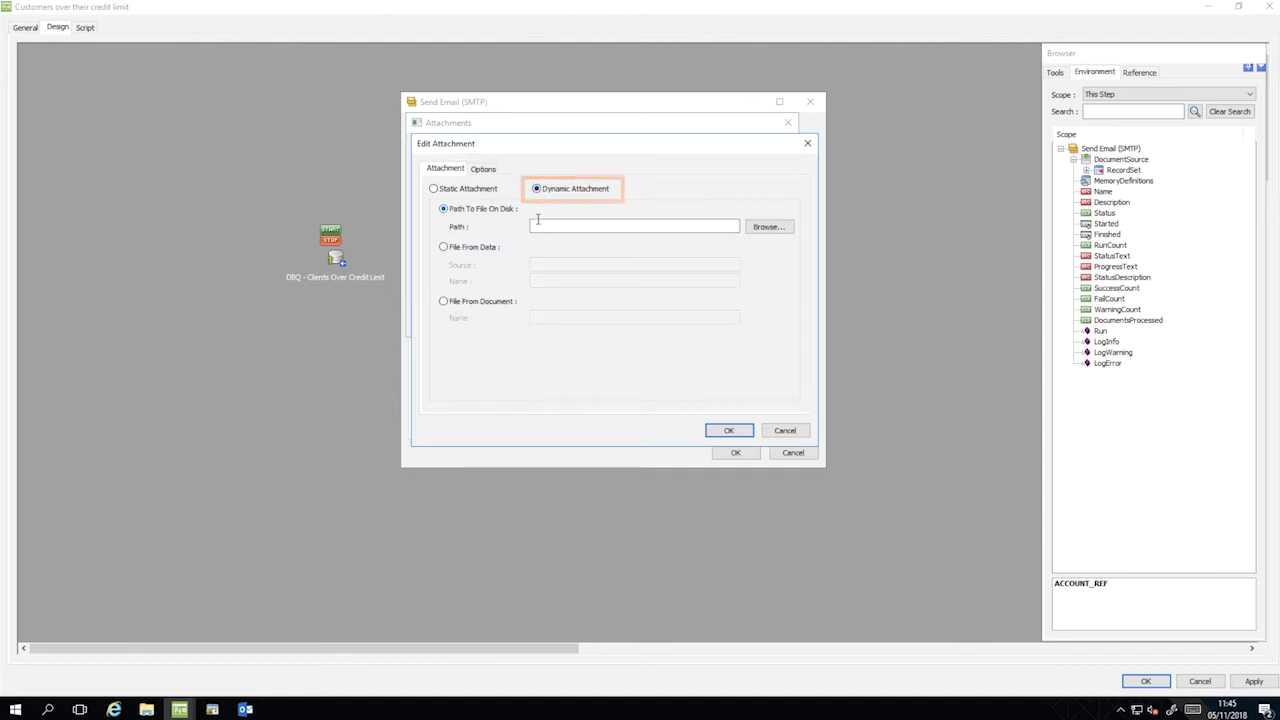
pyautogui.click(444, 302)
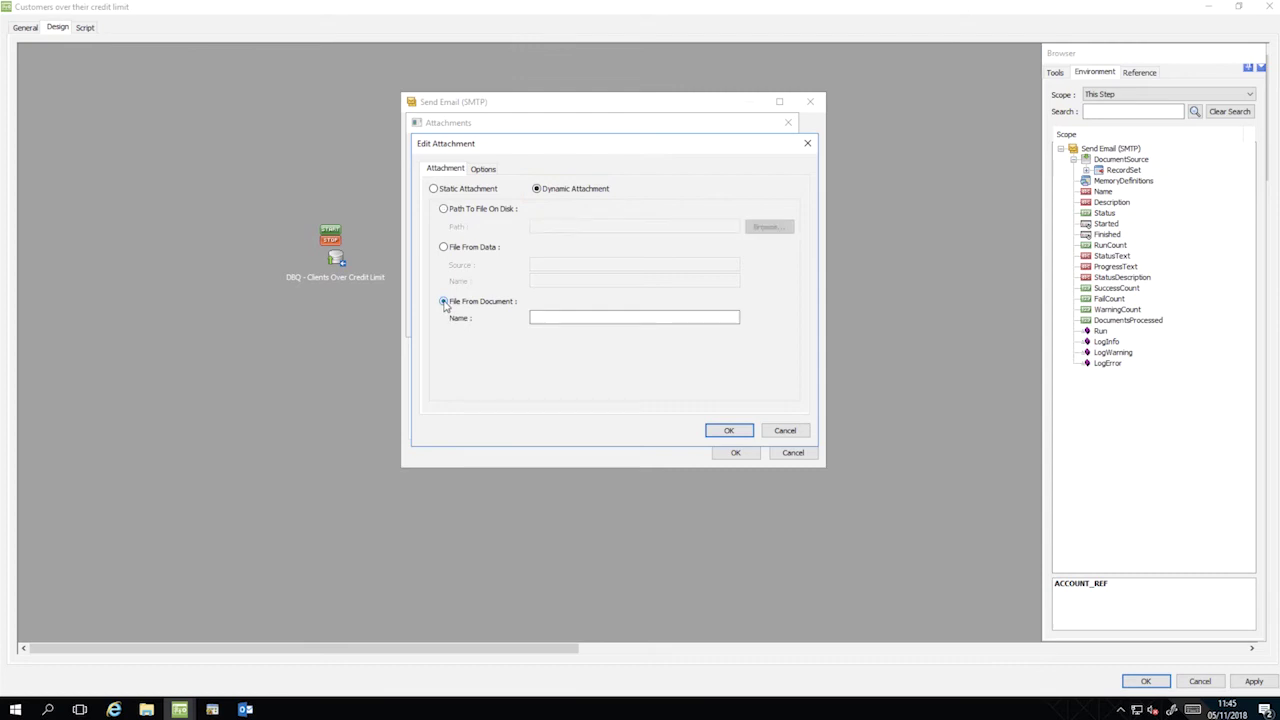
pyautogui.click(528, 317)
pyautogui.write('OverCreditLimit-')
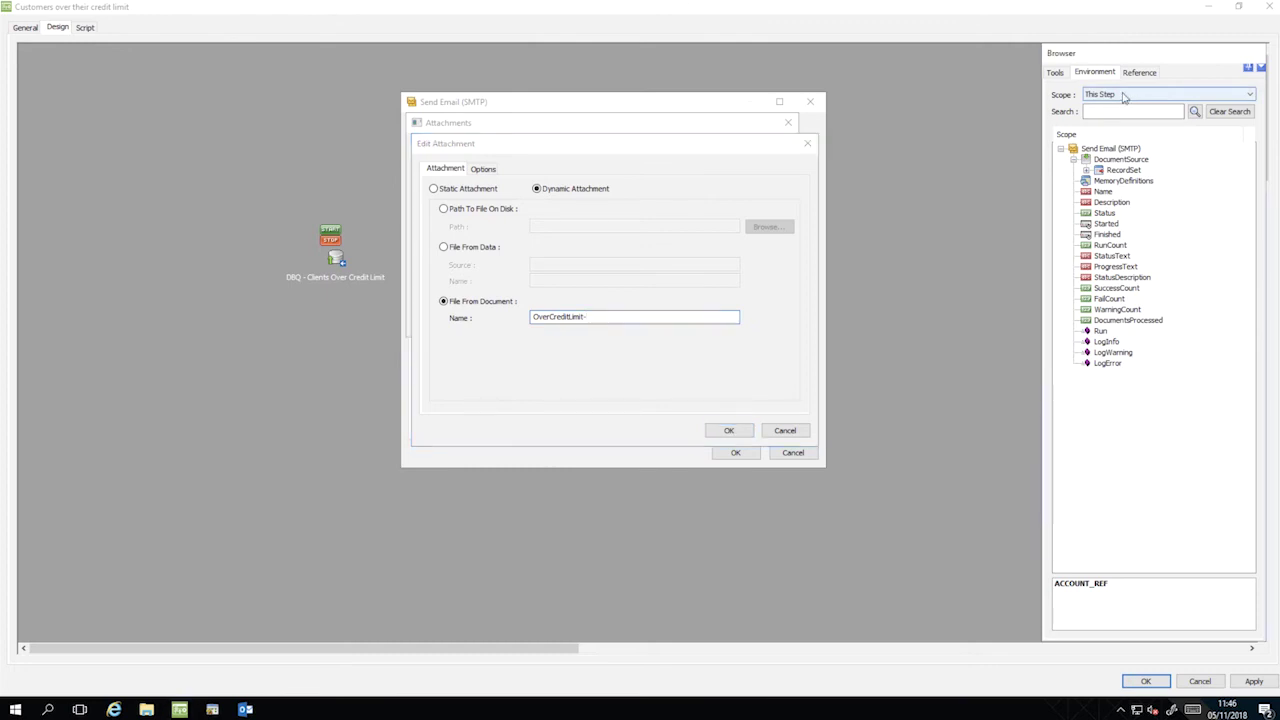
# Append the NAME field from the record source of "Generate Report for each client" to the attachment name, followed by a hyphen
pyautogui.click(1125, 95)
pyautogui.click(1117, 106)
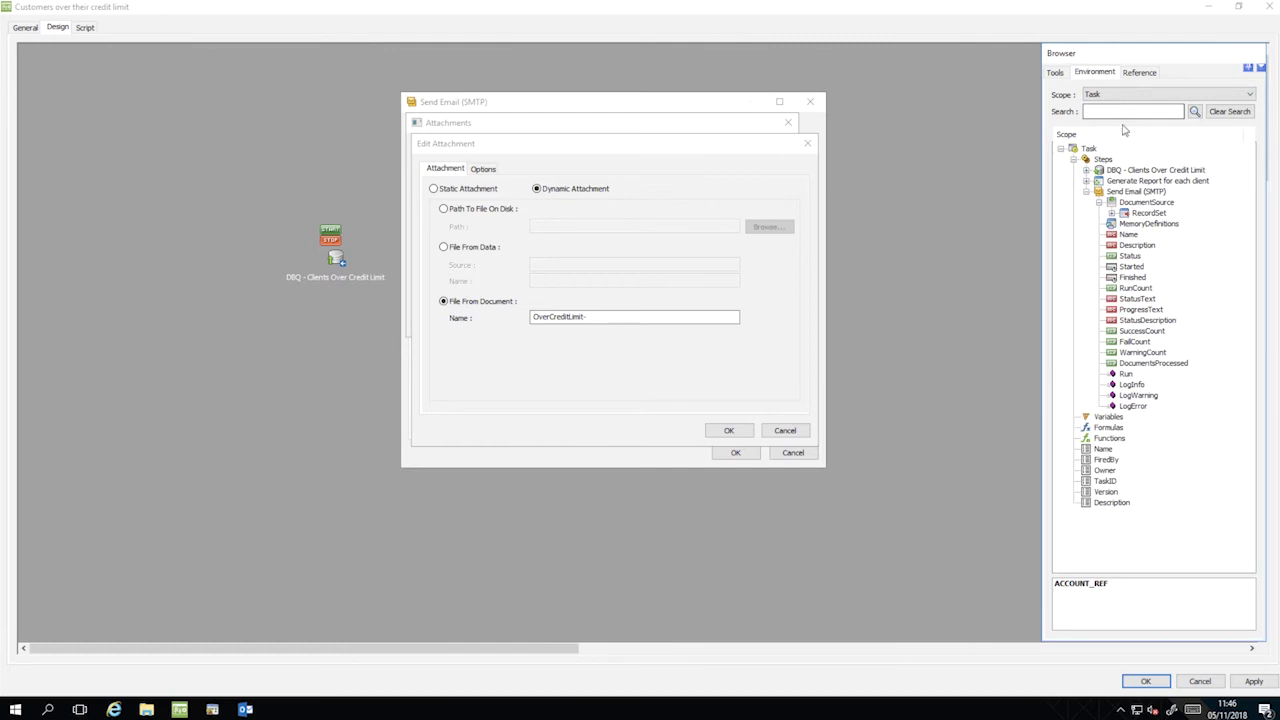
pyautogui.click(1086, 181)
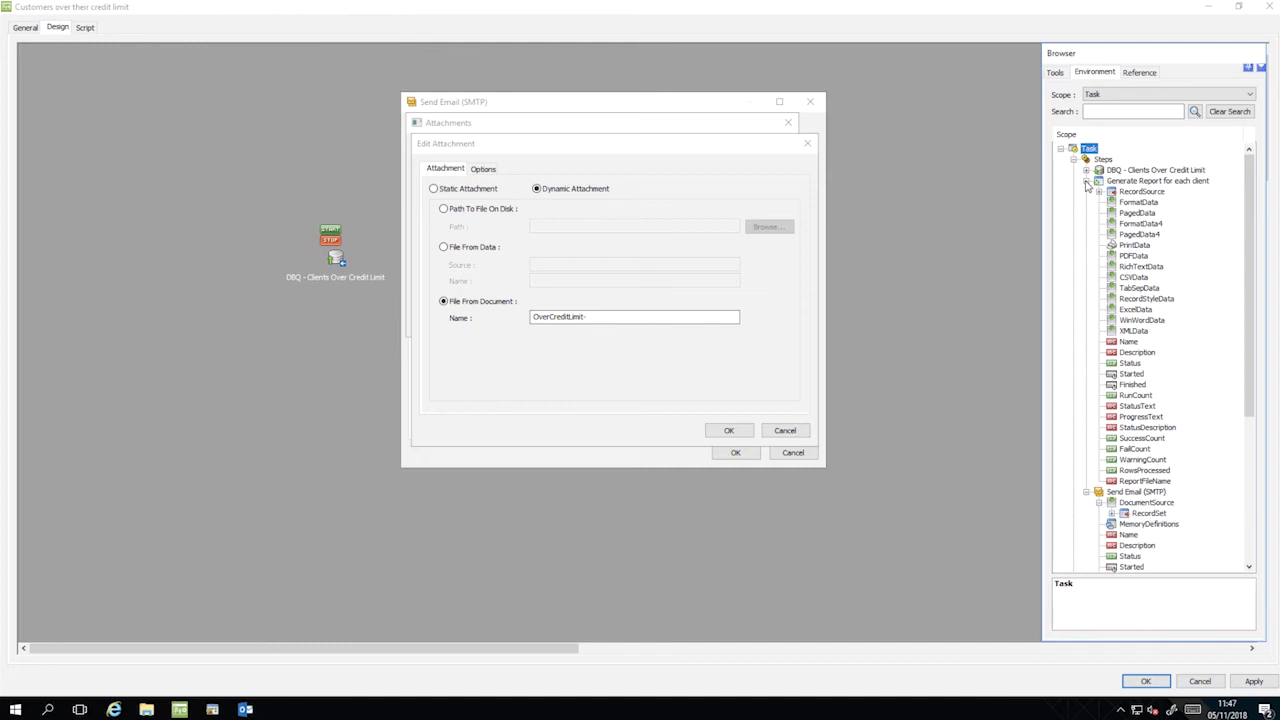
pyautogui.click(1099, 192)
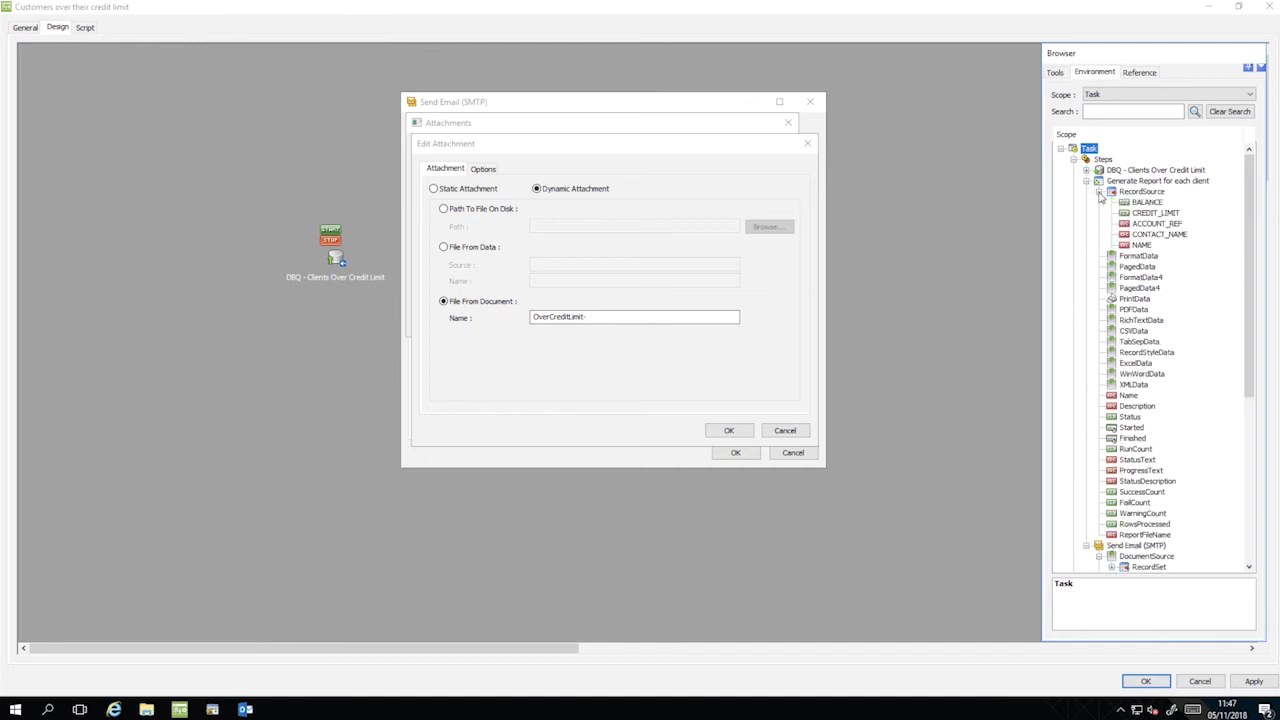
pyautogui.click(1138, 246)
pyautogui.moveTo(1125, 250); pyautogui.dragTo(613, 316)
pyautogui.write('-')
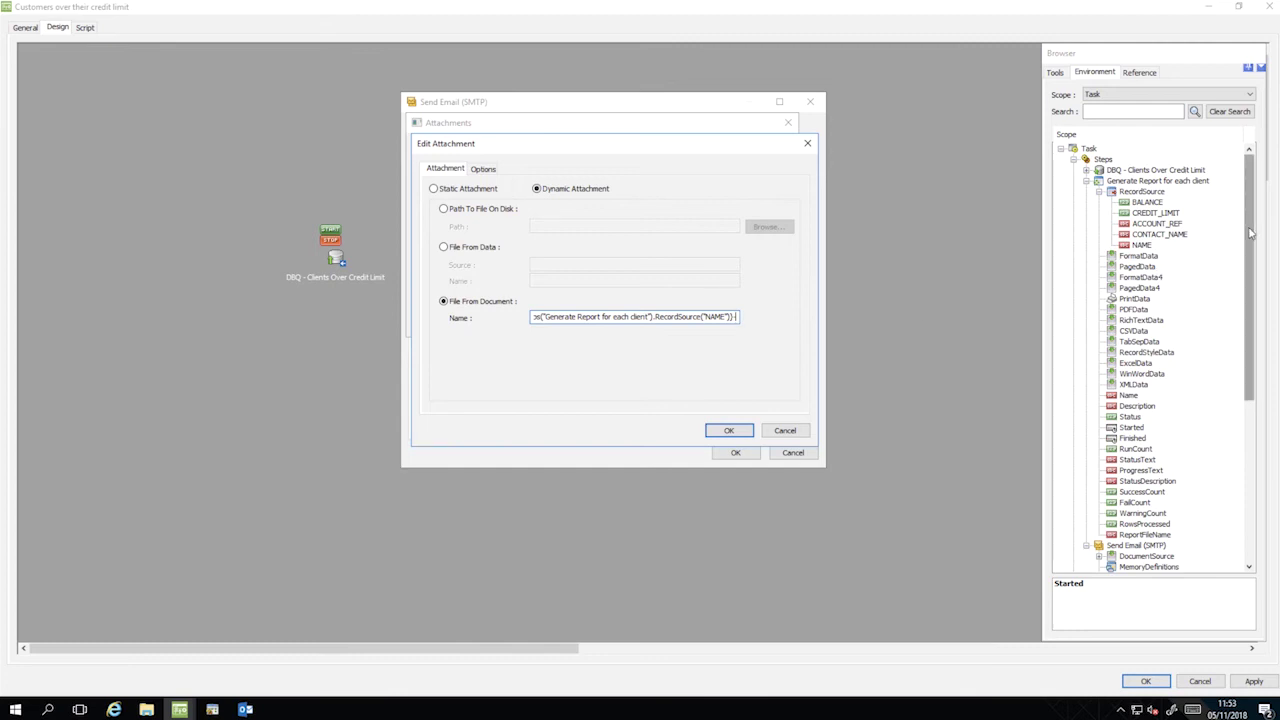
# Complete the attachment name with the email step's Started value and the extension .pdf, and confirm the attachment
pyautogui.moveTo(1250, 233); pyautogui.dragTo(1256, 401)
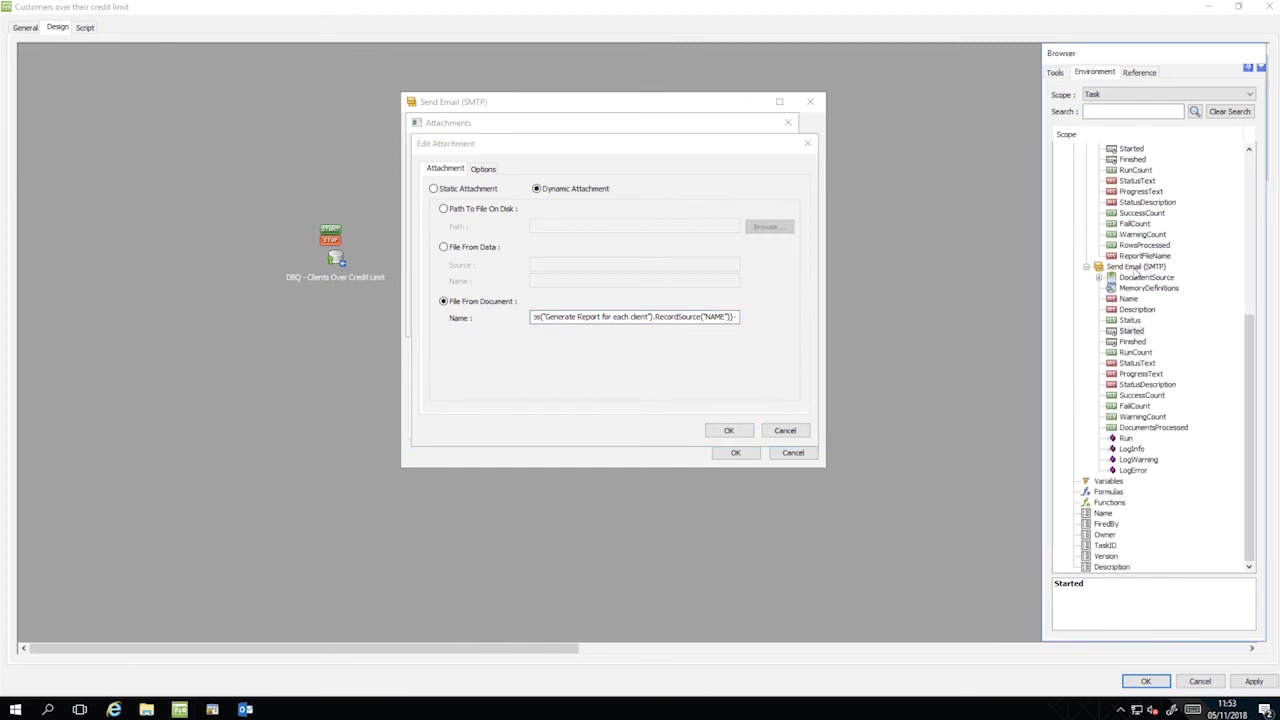
pyautogui.moveTo(1110, 338); pyautogui.dragTo(739, 317)
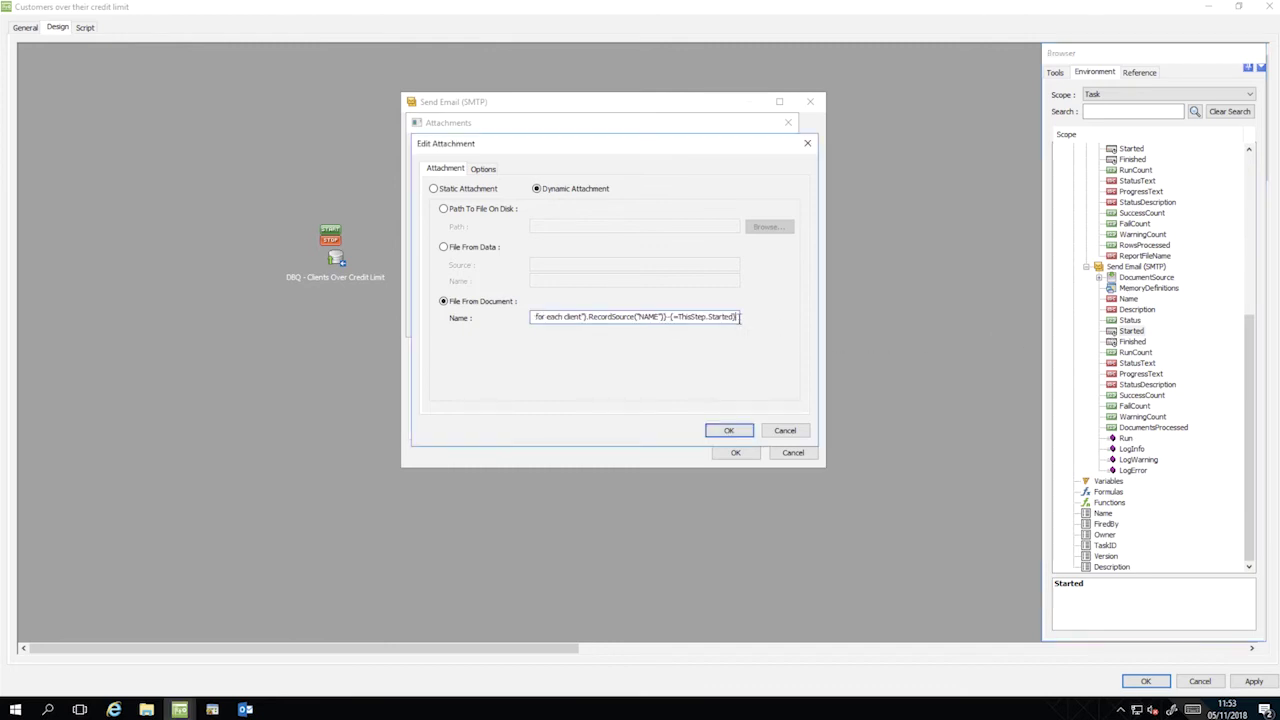
pyautogui.write('.pdf')
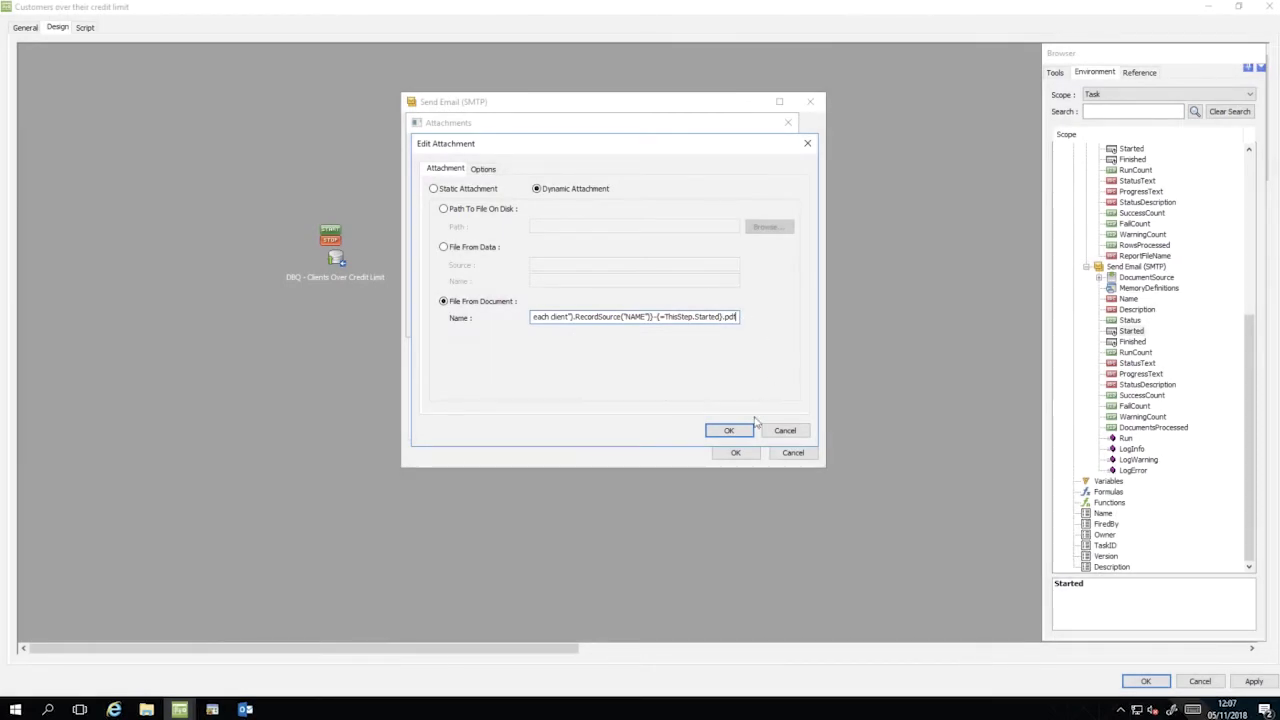
pyautogui.click(729, 431)
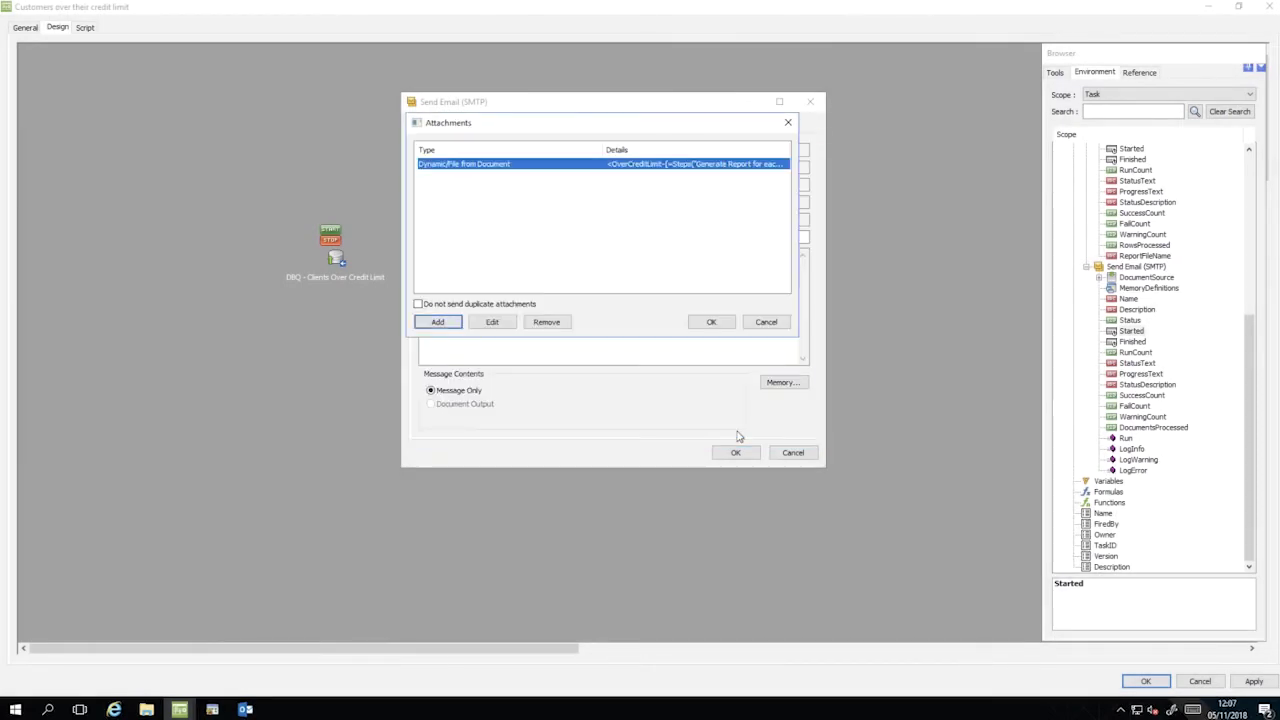
pyautogui.click(722, 322)
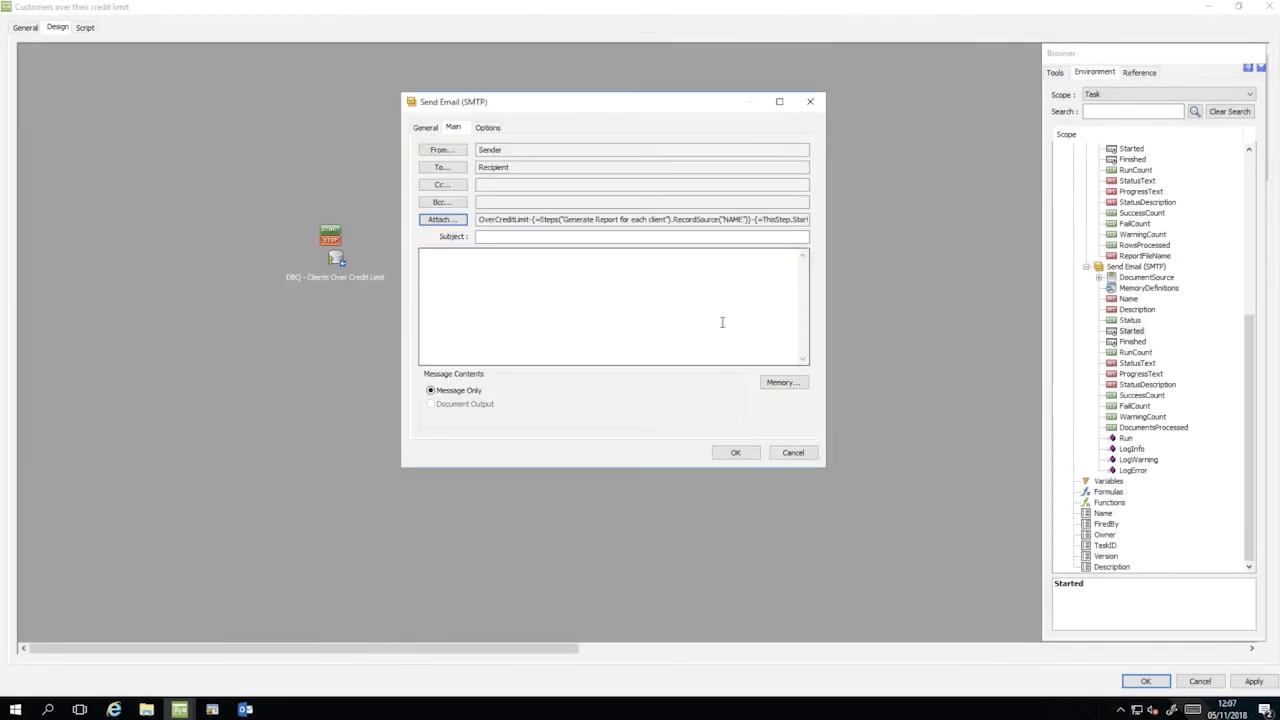
# Set the email subject to "Credit Limit Exceeded: " followed by the NAME field of the step's document source record set
pyautogui.click(575, 237)
pyautogui.write('Credit Limit Exc')
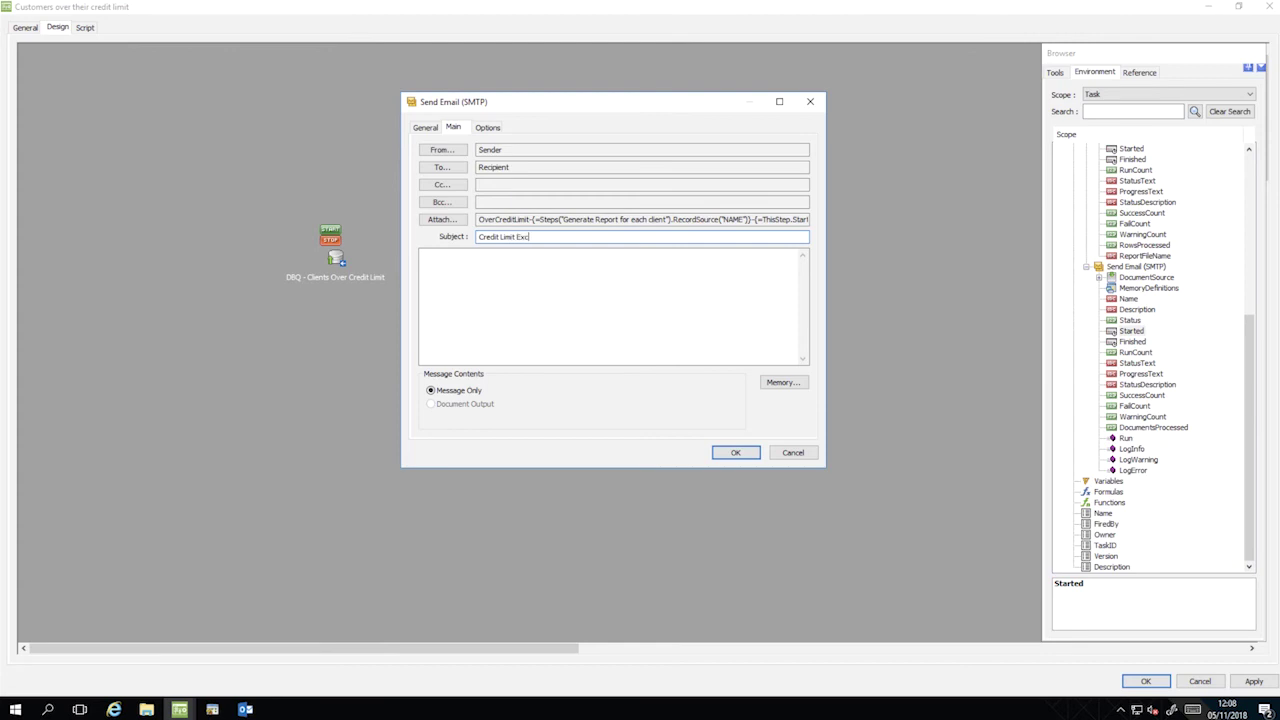
pyautogui.write('eeded:')
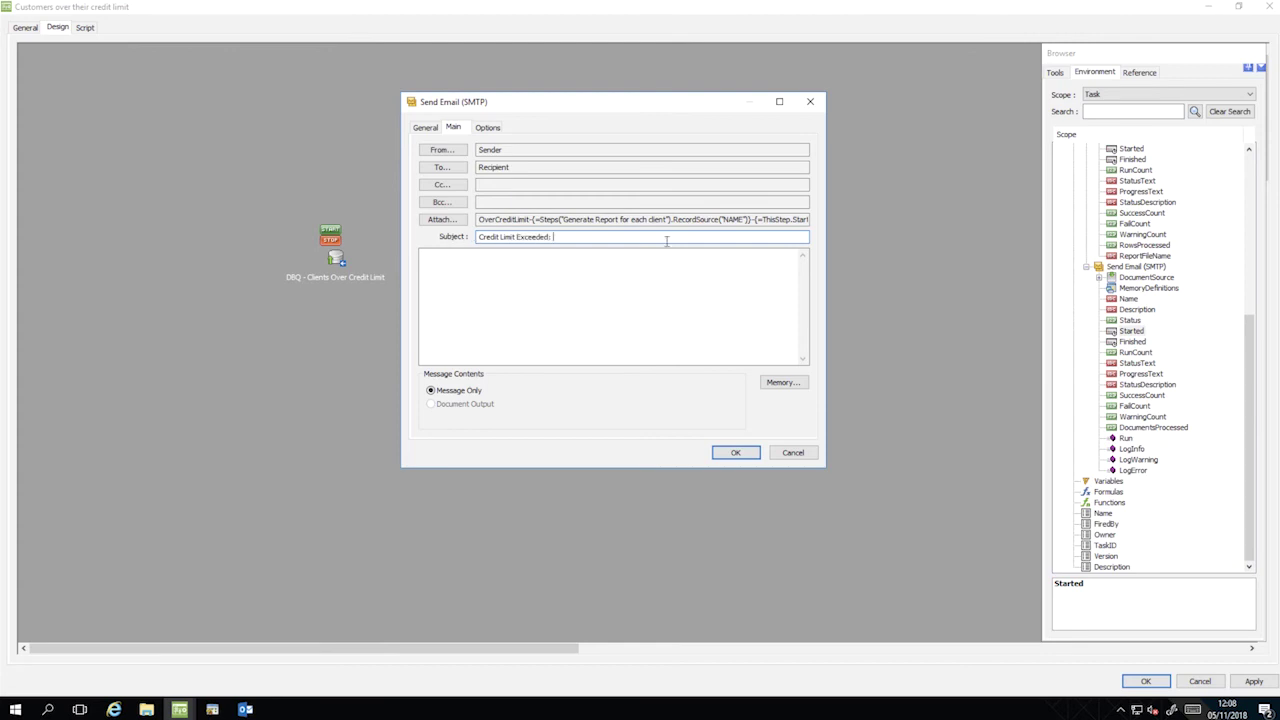
pyautogui.click(1129, 97)
pyautogui.click(1122, 122)
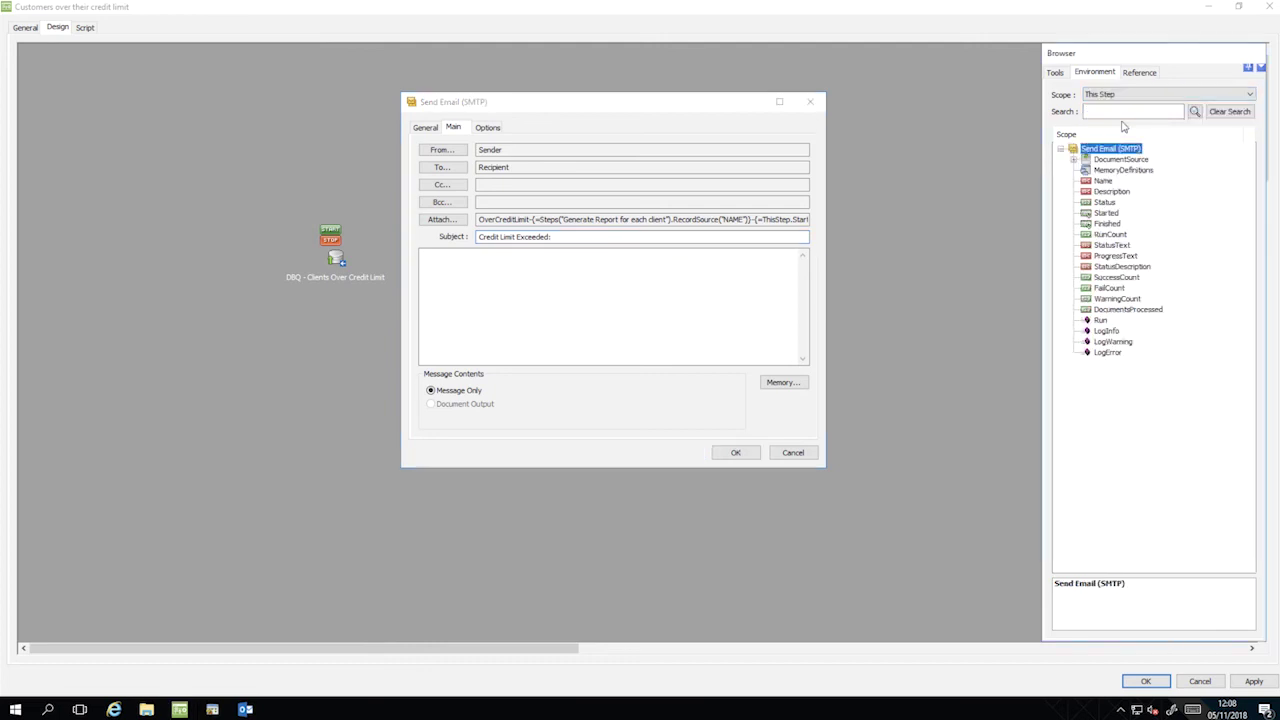
pyautogui.click(1073, 159)
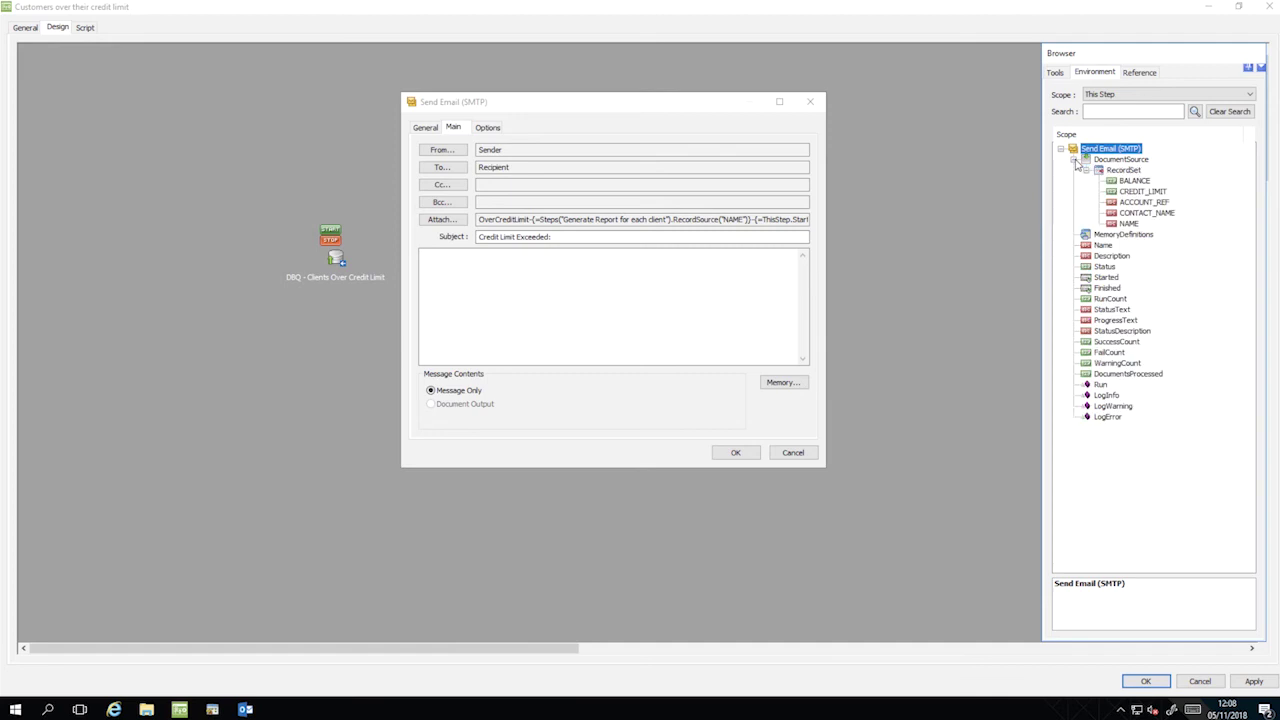
pyautogui.click(1130, 224)
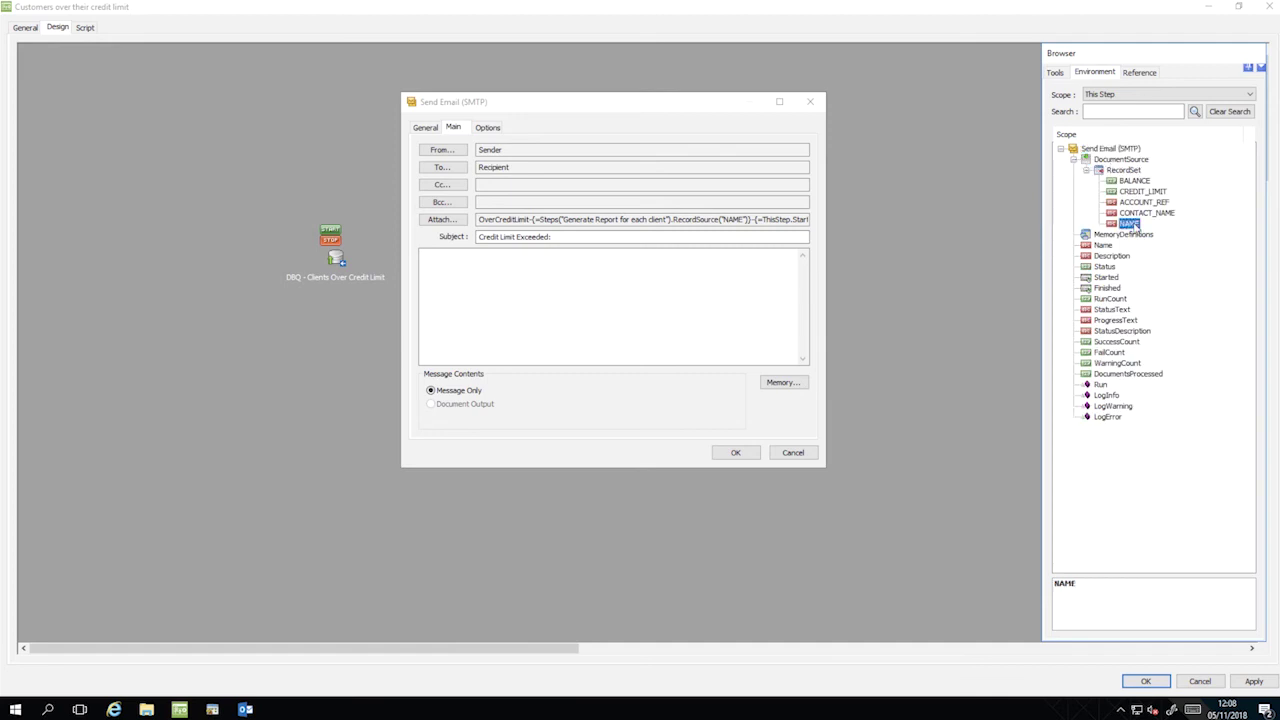
pyautogui.moveTo(1133, 228); pyautogui.dragTo(651, 237)
# Write the message "Dear" plus the record set's NAME field, "Please see attached." and "Kind Regards," on separate lines, and save the email step
pyautogui.click(548, 262)
pyautogui.write('Dear')
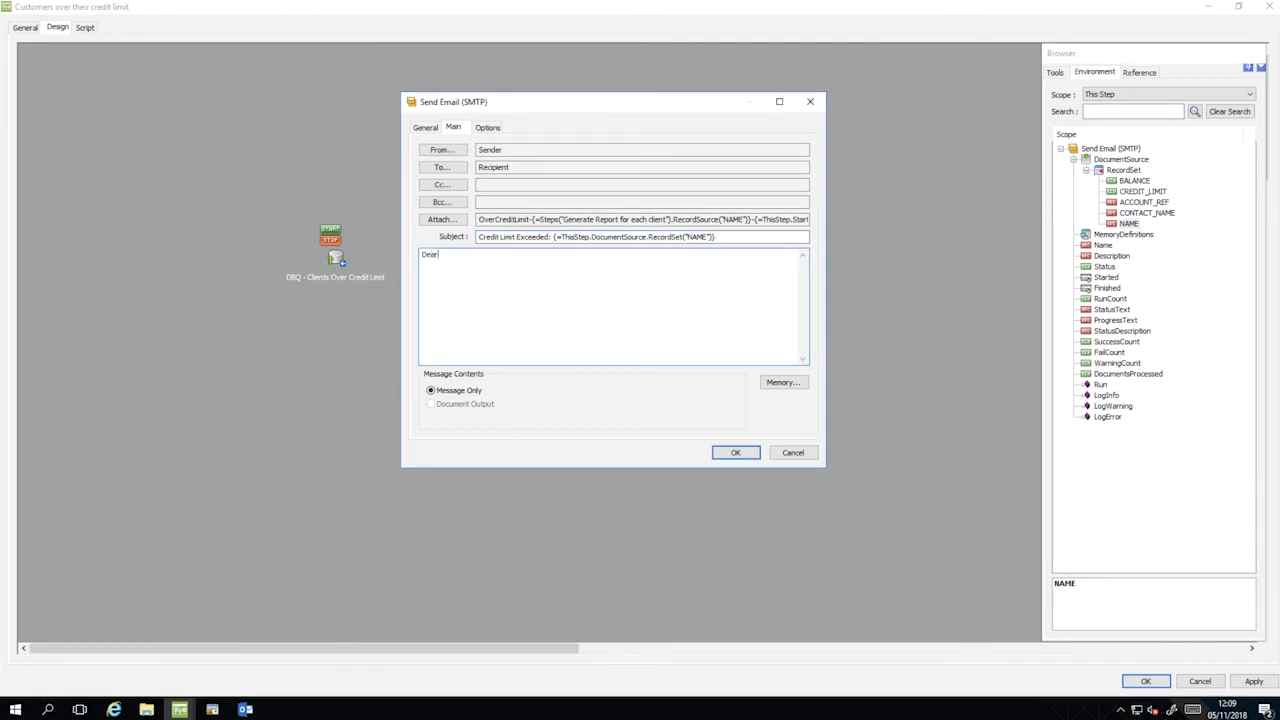
pyautogui.click(1112, 226)
pyautogui.moveTo(1112, 226); pyautogui.dragTo(455, 258)
pyautogui.write(',')
pyautogui.press('Return')
pyautogui.press('Return')
pyautogui.write('Please see attached.')
pyautogui.press('Return')
pyautogui.press('Return')
pyautogui.write('Kind Regards,')
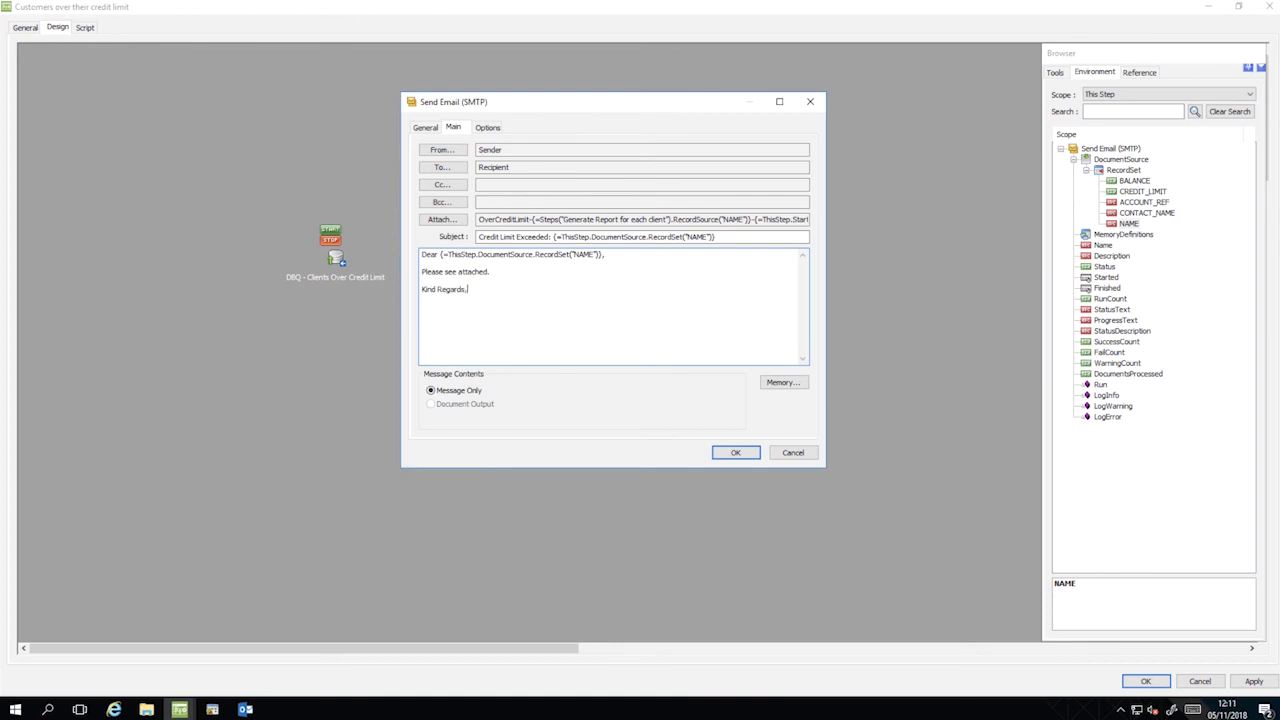
pyautogui.click(731, 453)
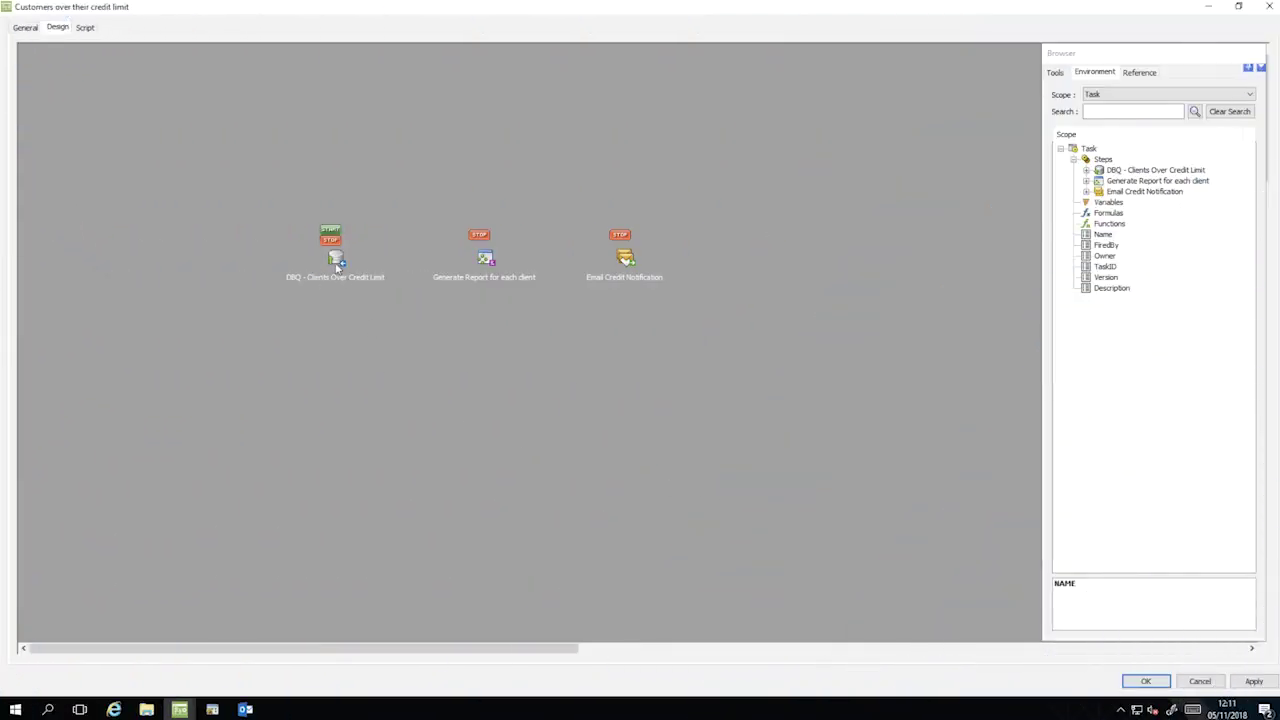
# Link "DBQ - Clients Over Credit Limit" to "Generate Report for each client" and that to "Email Credit Notification", and save the task
pyautogui.moveTo(337, 258); pyautogui.dragTo(485, 259)
pyautogui.moveTo(485, 260); pyautogui.dragTo(630, 262)
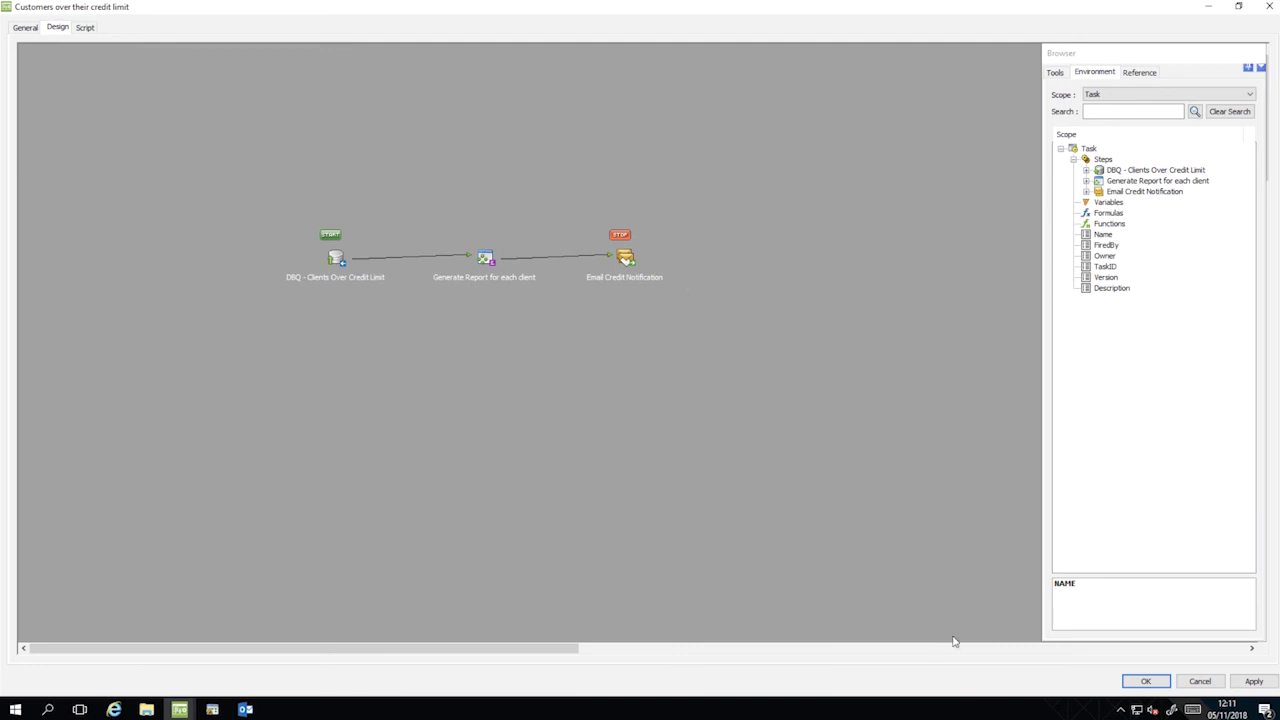
pyautogui.click(1146, 681)
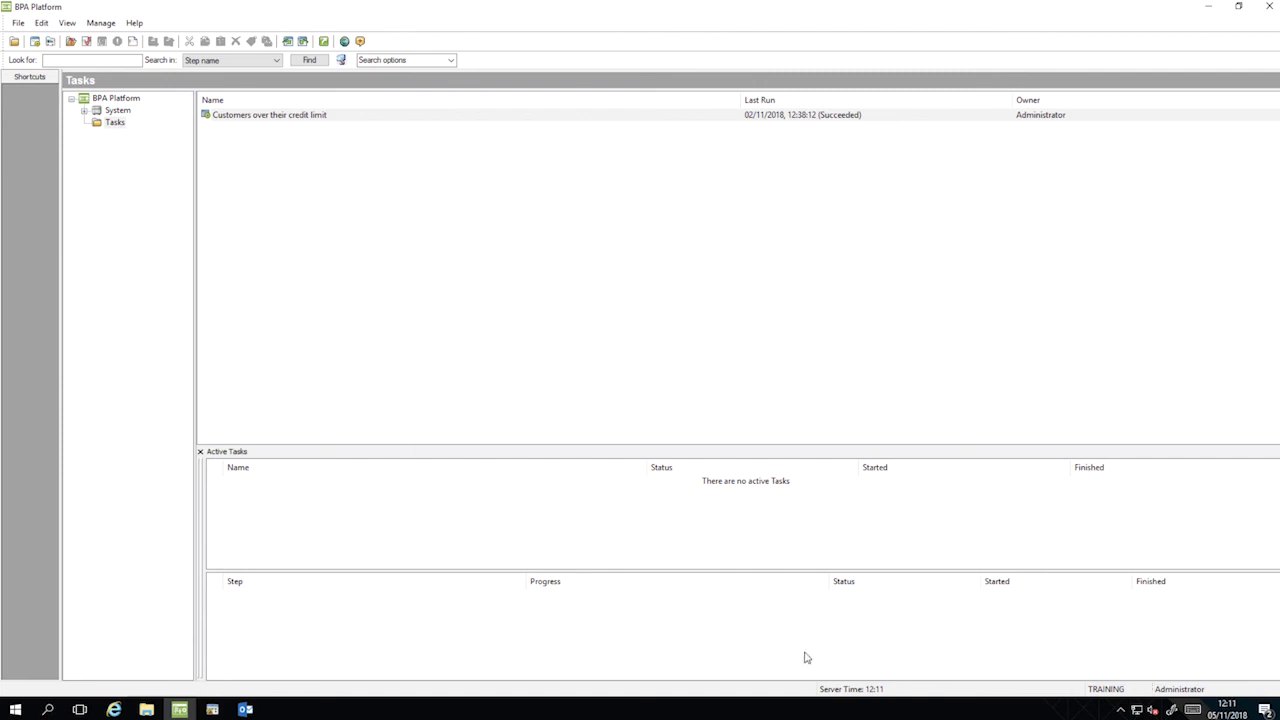
# Queue the "Customers over their credit limit" task to run now
pyautogui.rightClick(308, 115)
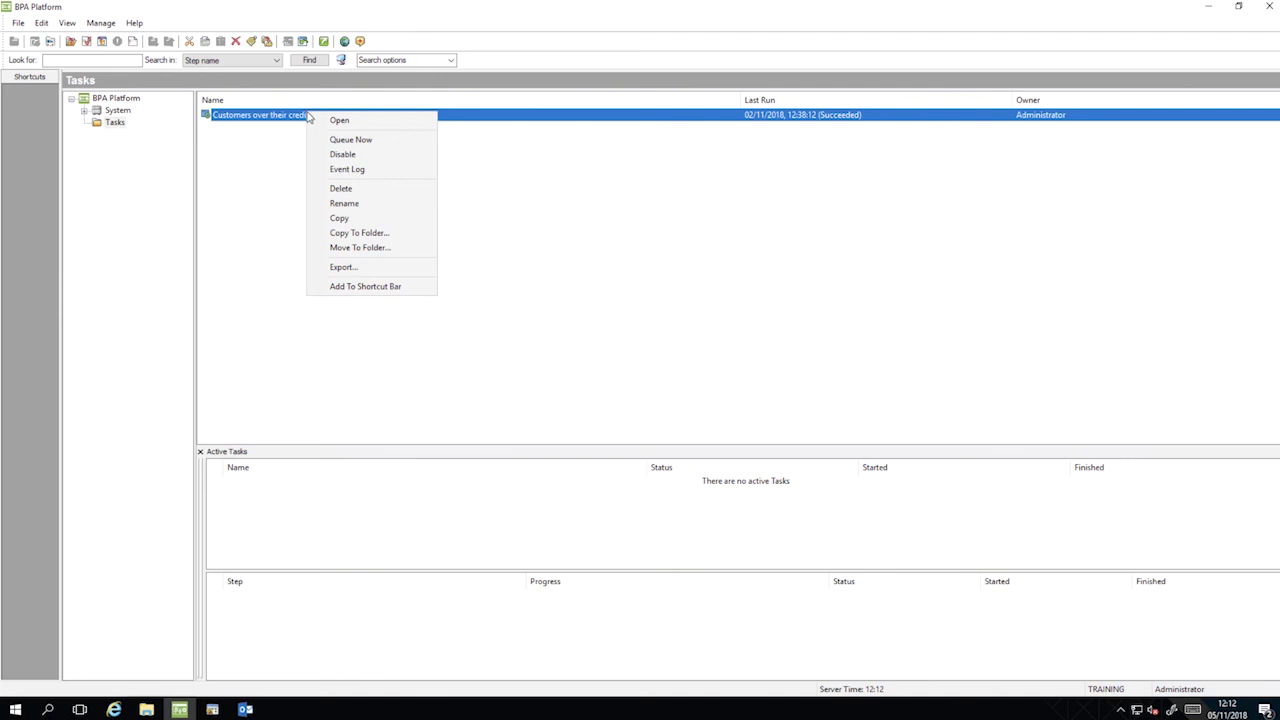
pyautogui.click(359, 140)
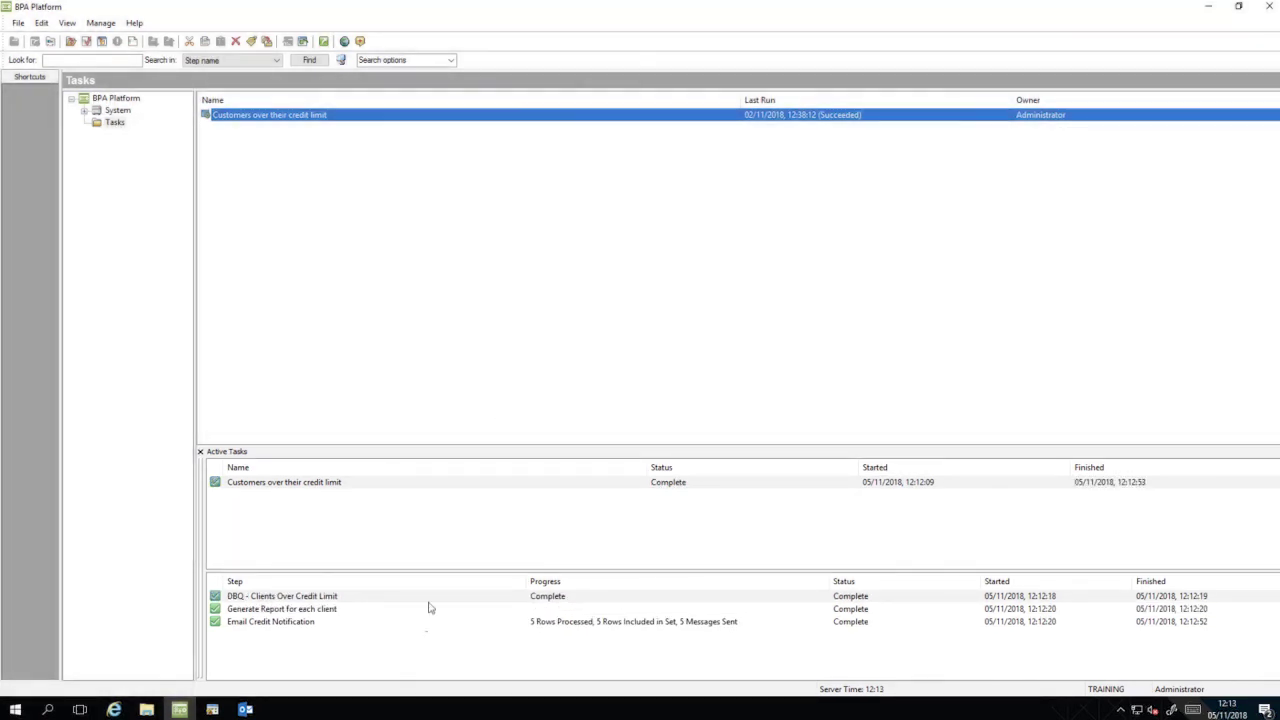
# Switch to Outlook, receive new mail, and open the PDF attached to the Credit Limit Exceeded email for Blisworth Tunnel Boats
pyautogui.click(245, 709)
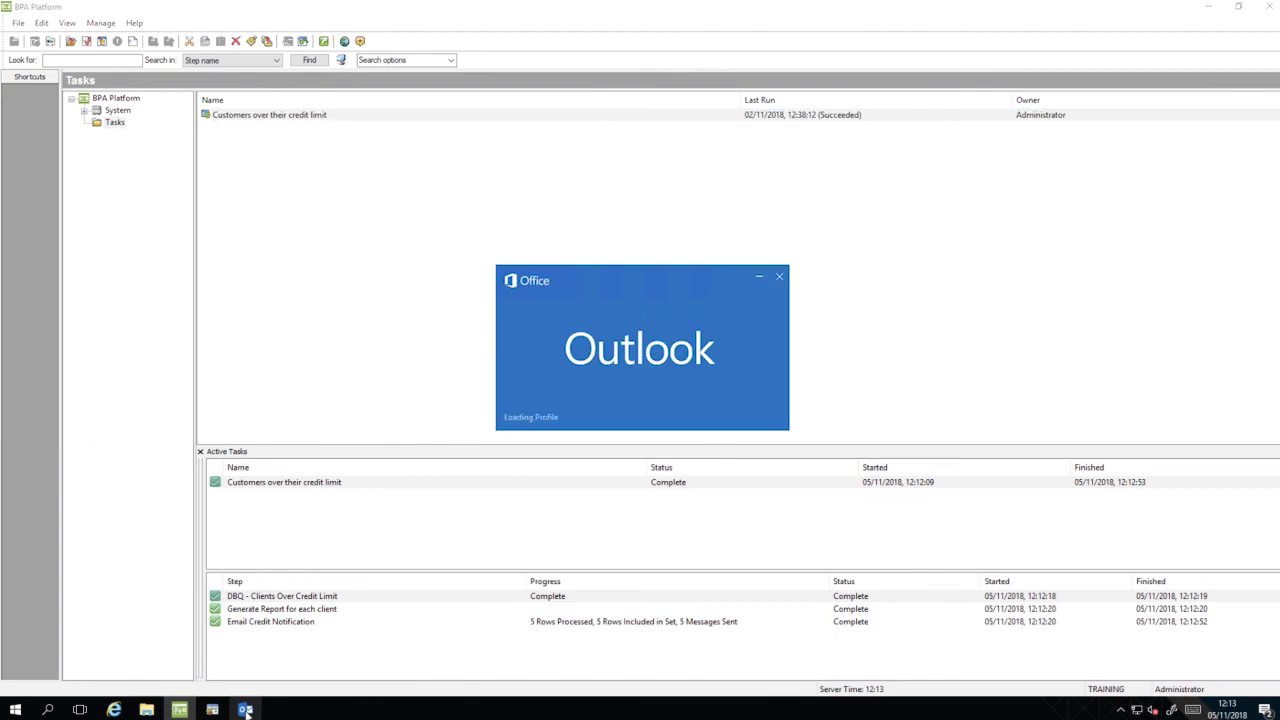
pyautogui.click(750, 62)
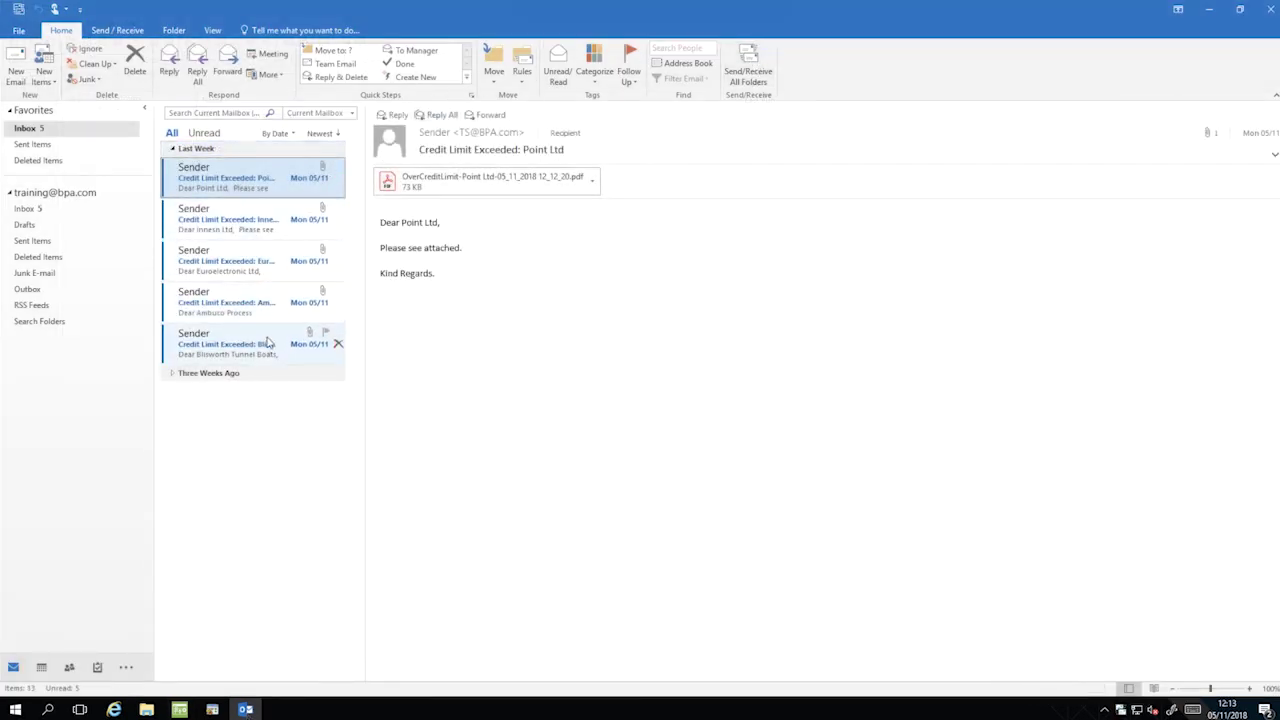
pyautogui.click(267, 345)
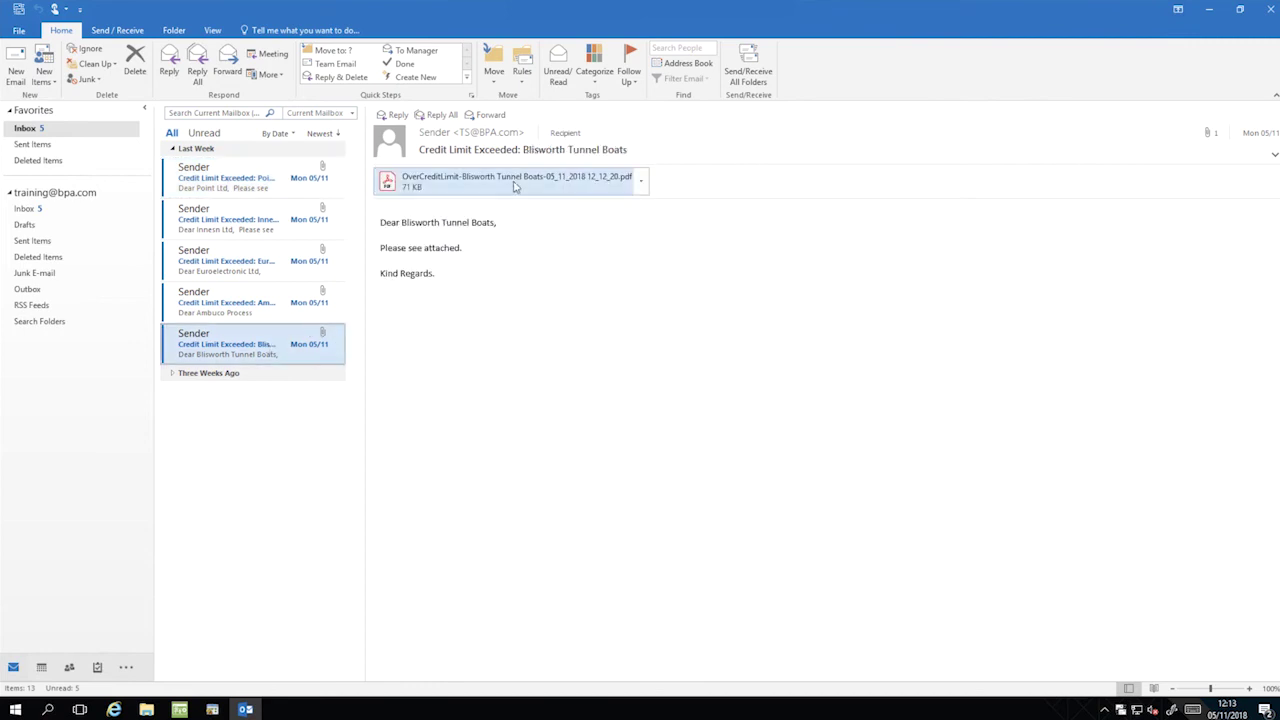
pyautogui.click(513, 186)
pyautogui.doubleClick(513, 186)
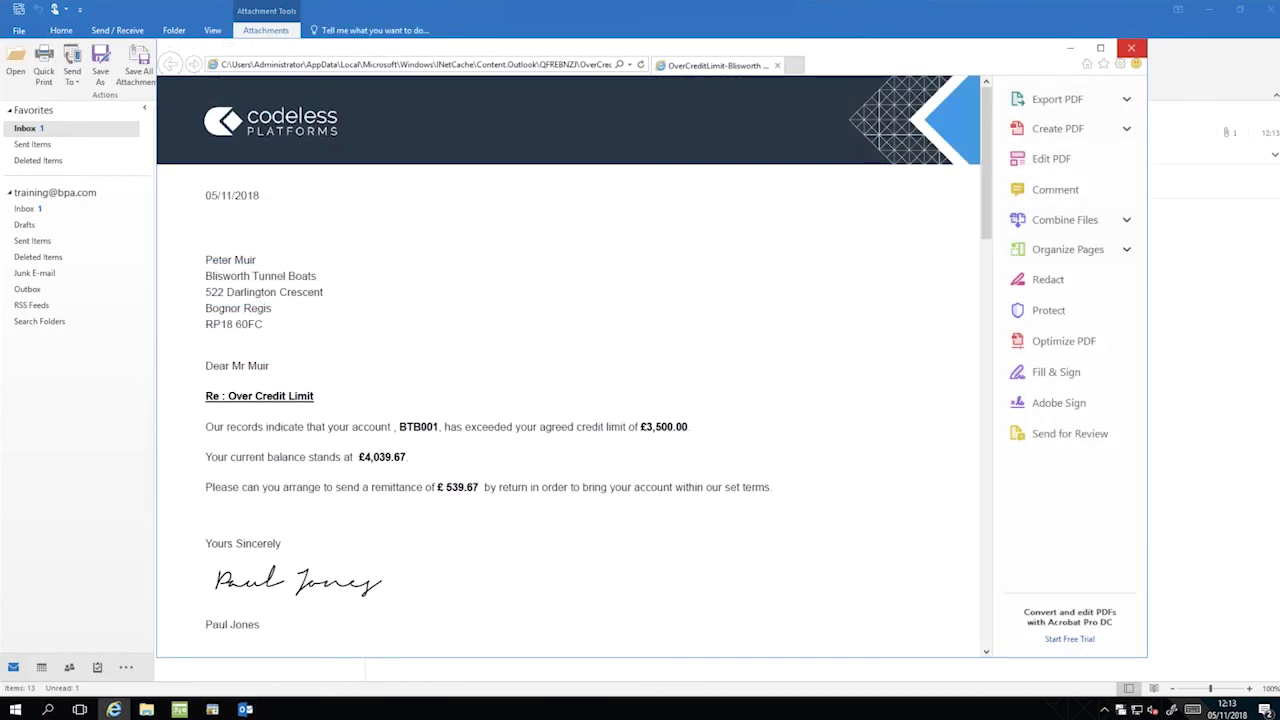